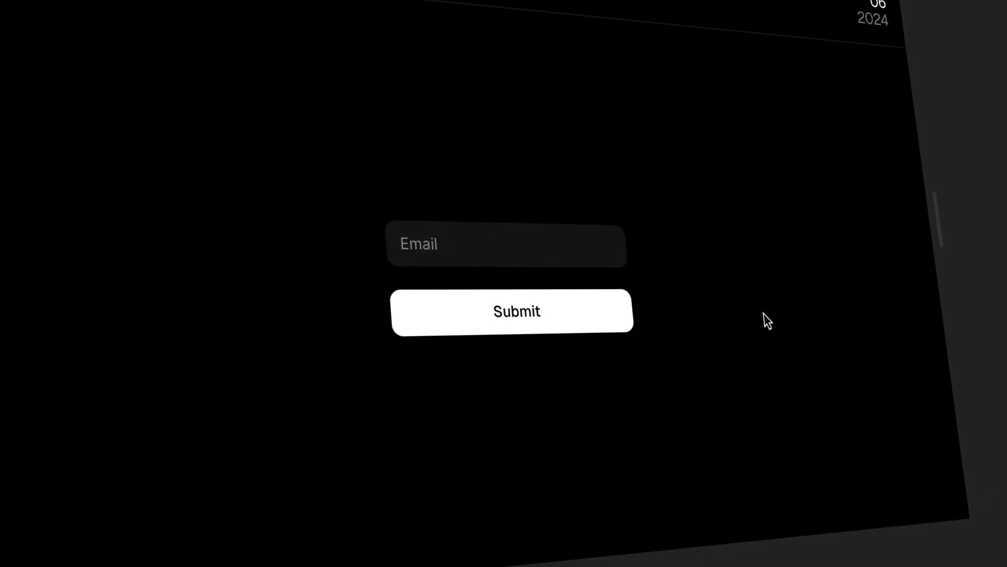
In Preview, focus the Email field, enter an e-mail address, then delete its selected domain.
{"action": "left_click", "coordinate": [605, 254]}
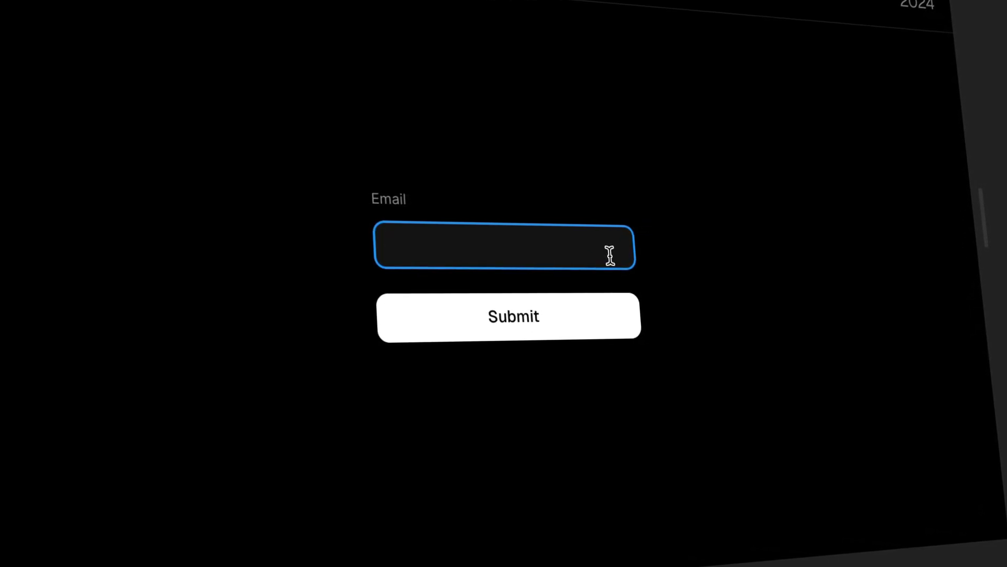
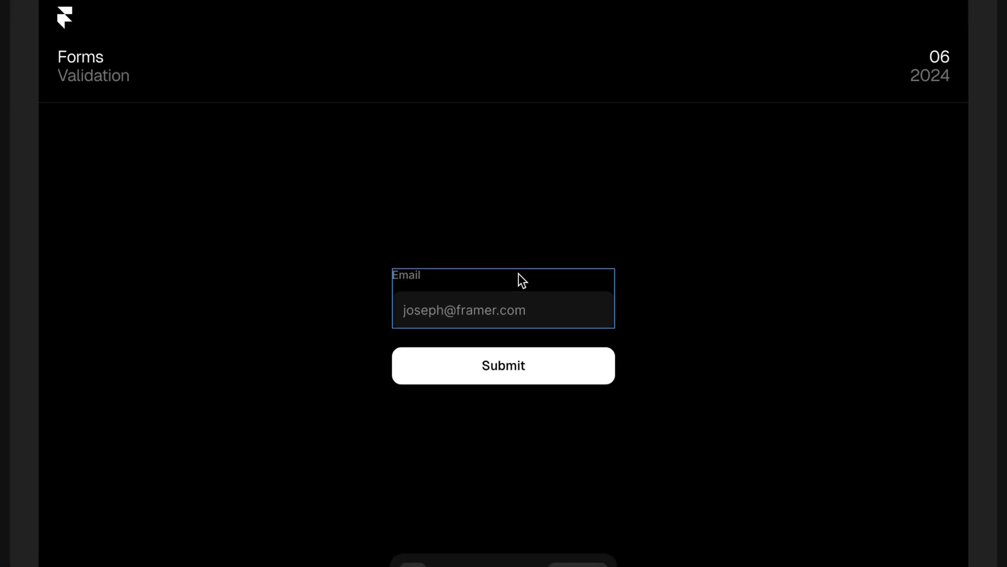
Create a component named Input from the Email label-and-field stack.
{"action": "left_click", "coordinate": [513, 310]}
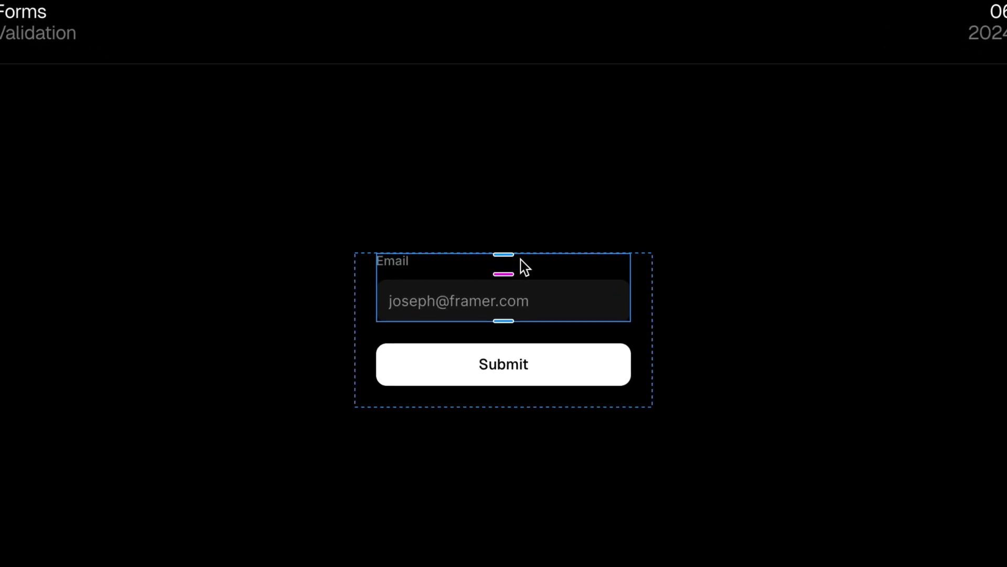
{"action": "right_click", "coordinate": [525, 267]}
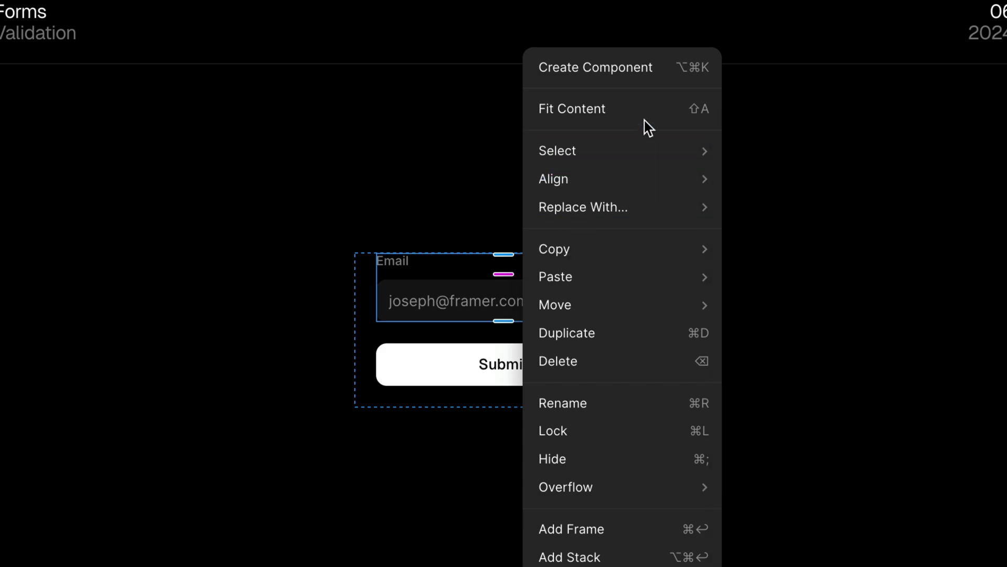
{"action": "left_click", "coordinate": [665, 80]}
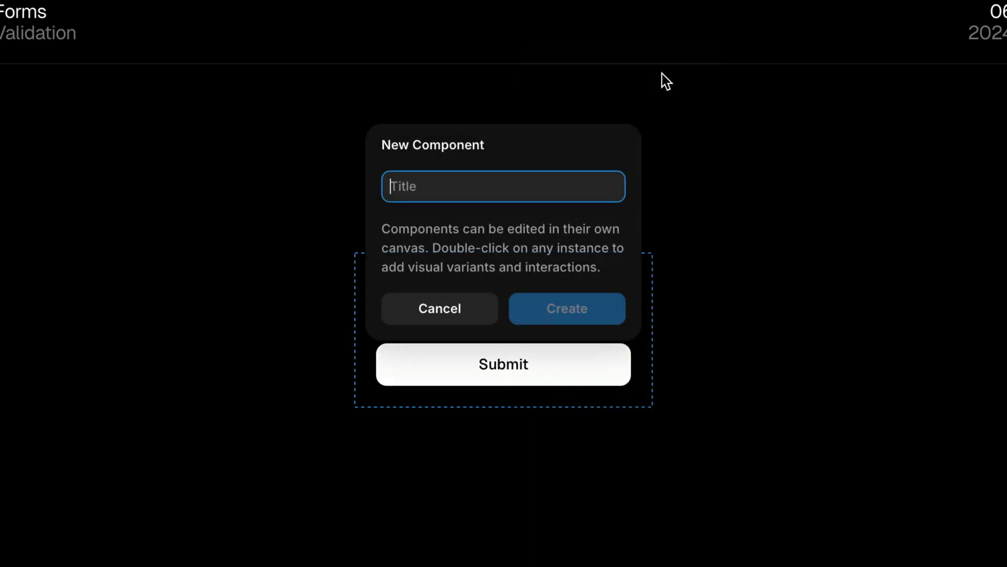
{"action": "type", "text": "I"}
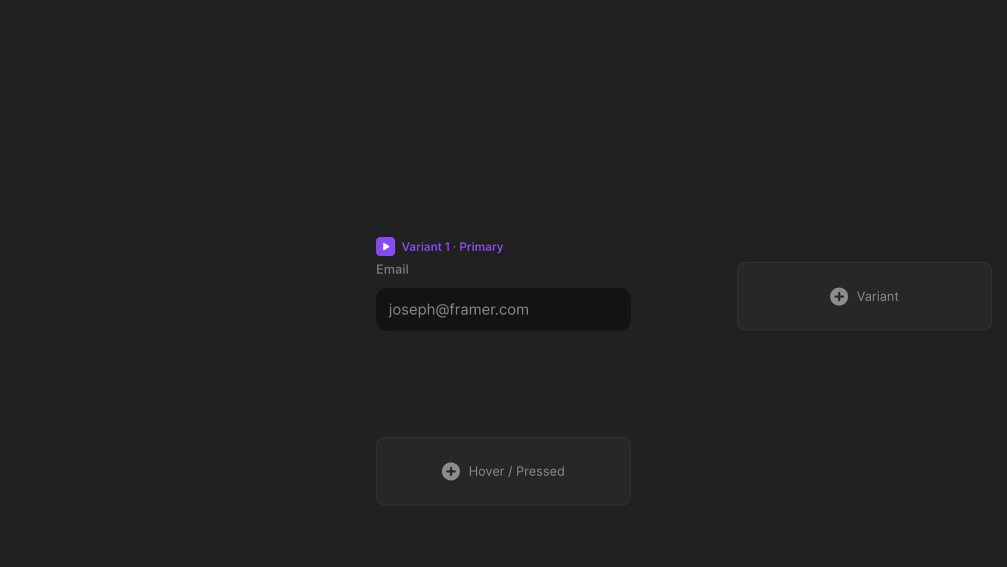
Rename the component's first variant to Default.
{"action": "double_click", "coordinate": [86, 150]}
{"action": "type", "text": "Def"}
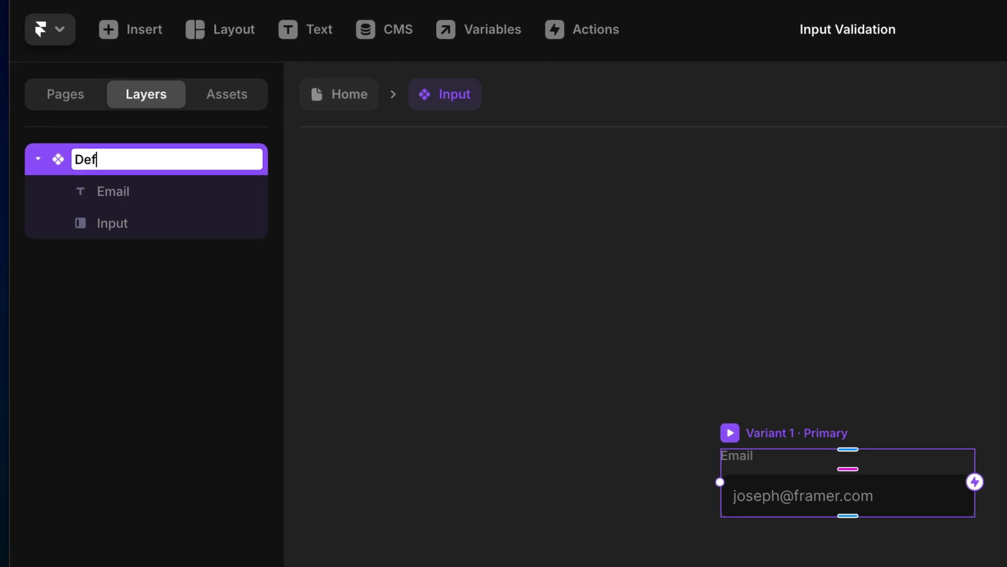
{"action": "type", "text": "ault"}
{"action": "key", "text": "Return"}
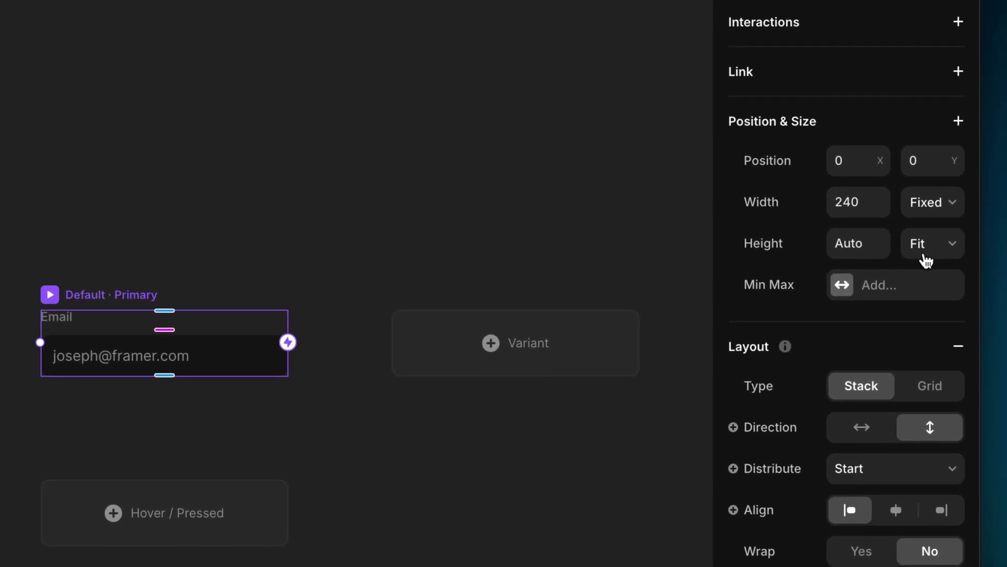
Fix the Default variant's height at 65 and make the Email label absolutely positioned.
{"action": "left_click", "coordinate": [927, 259]}
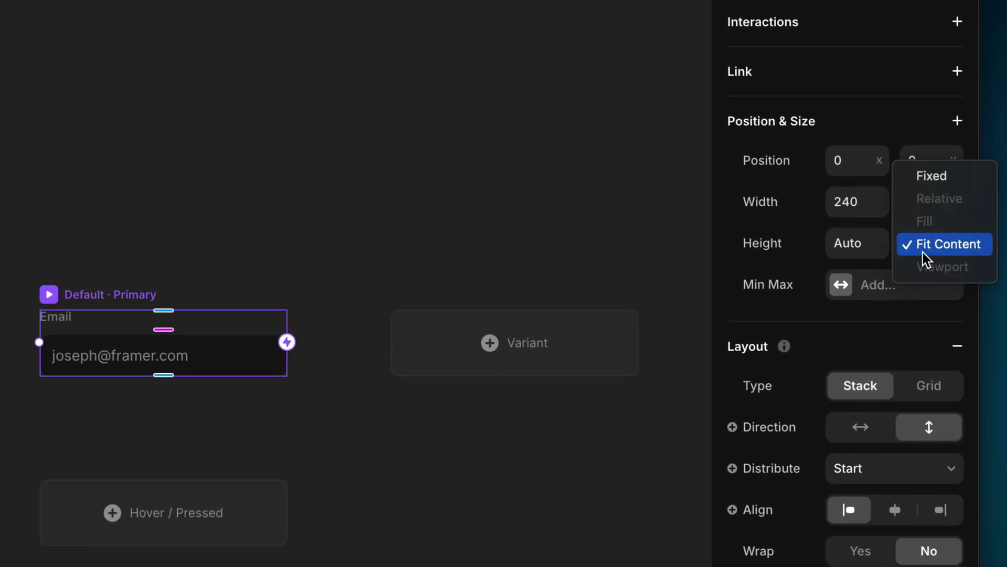
{"action": "left_click", "coordinate": [964, 181]}
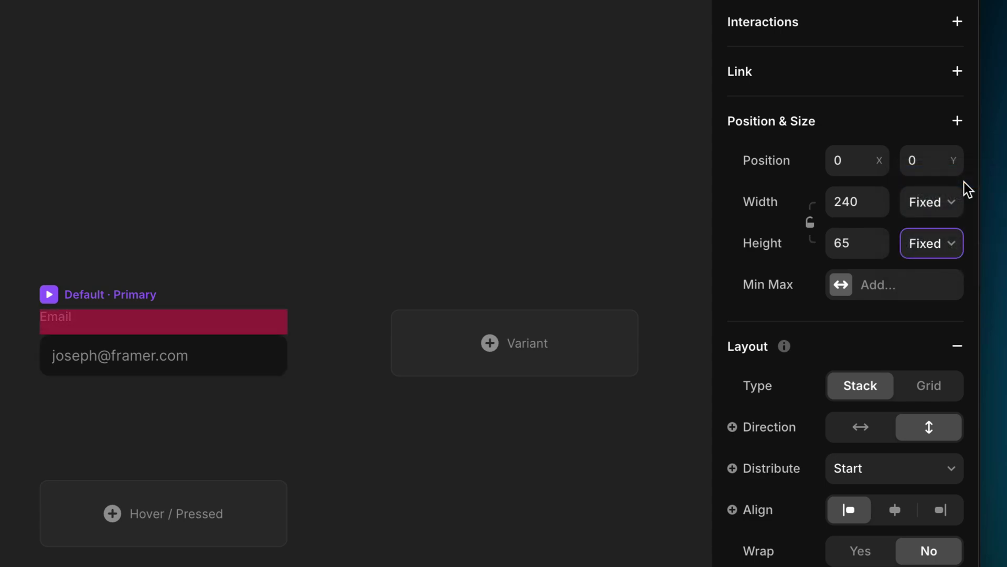
{"action": "left_click", "coordinate": [72, 324]}
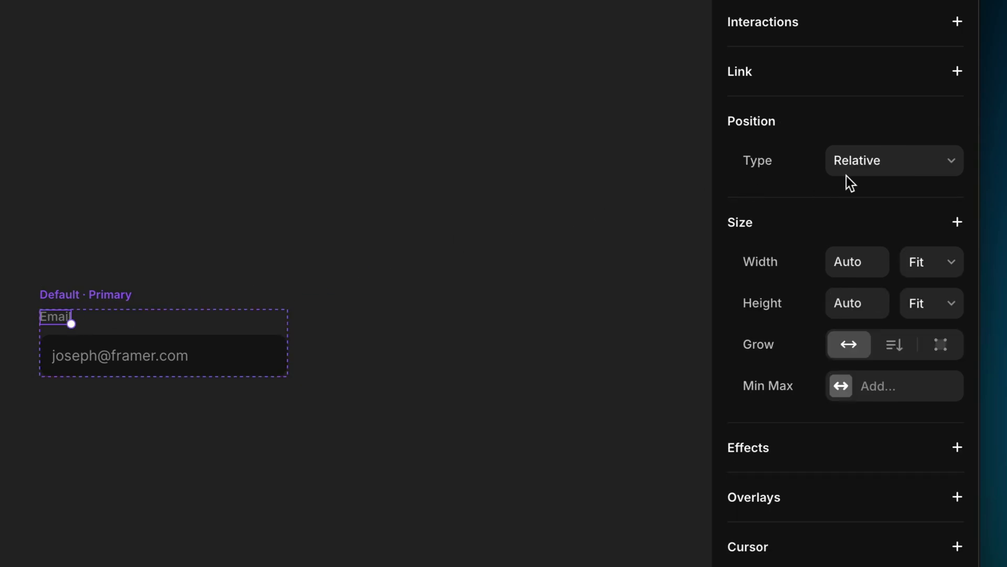
{"action": "left_click", "coordinate": [898, 167]}
{"action": "left_click", "coordinate": [895, 141]}
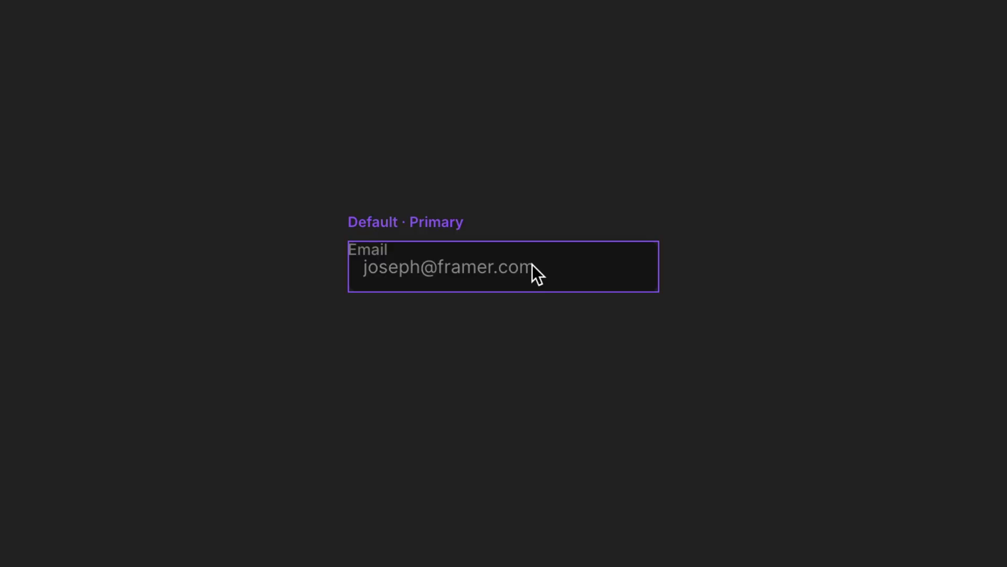
Set the component's vertical distribution to End so the field sits at the bottom.
{"action": "left_click", "coordinate": [434, 222]}
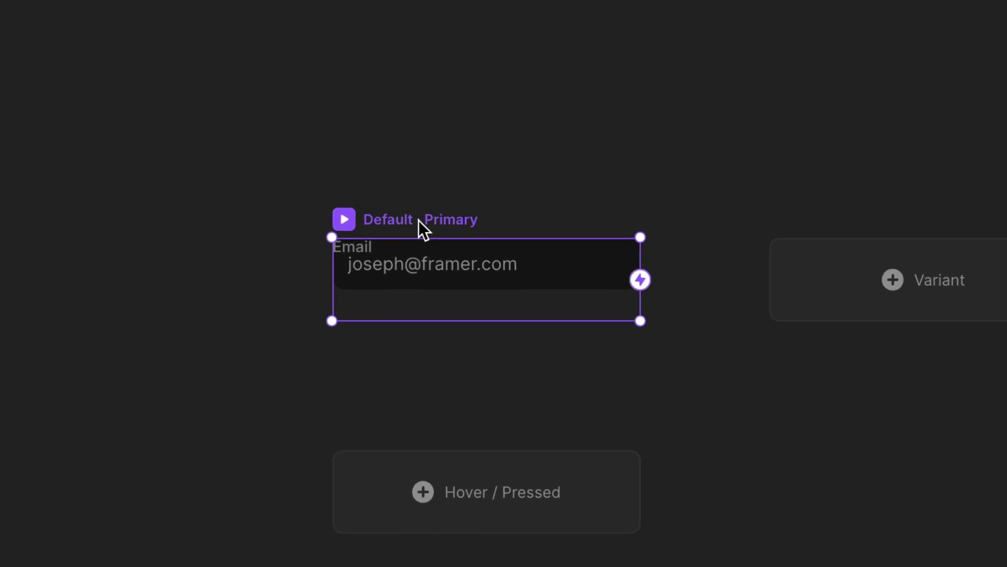
{"action": "left_click", "coordinate": [871, 341]}
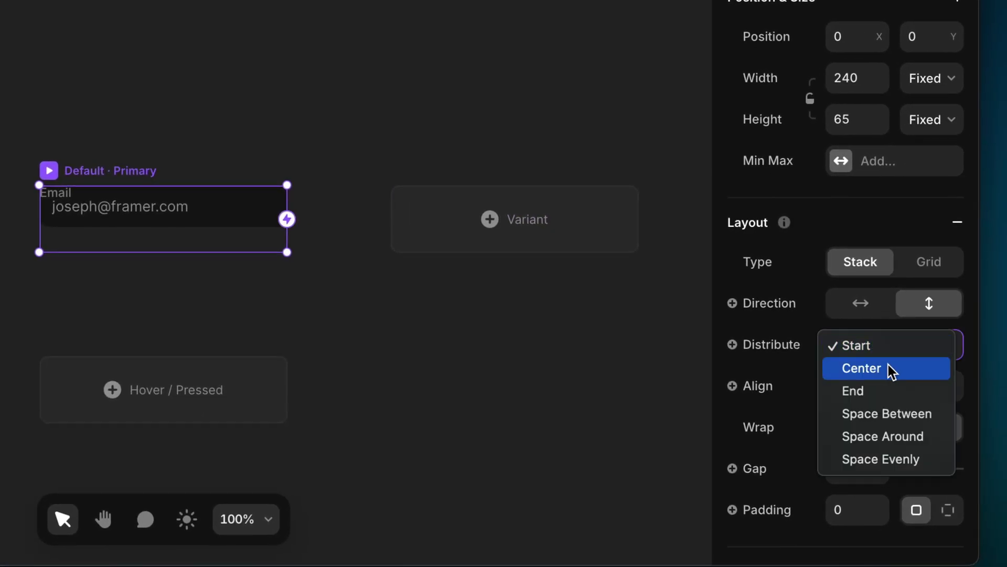
{"action": "left_click", "coordinate": [899, 393]}
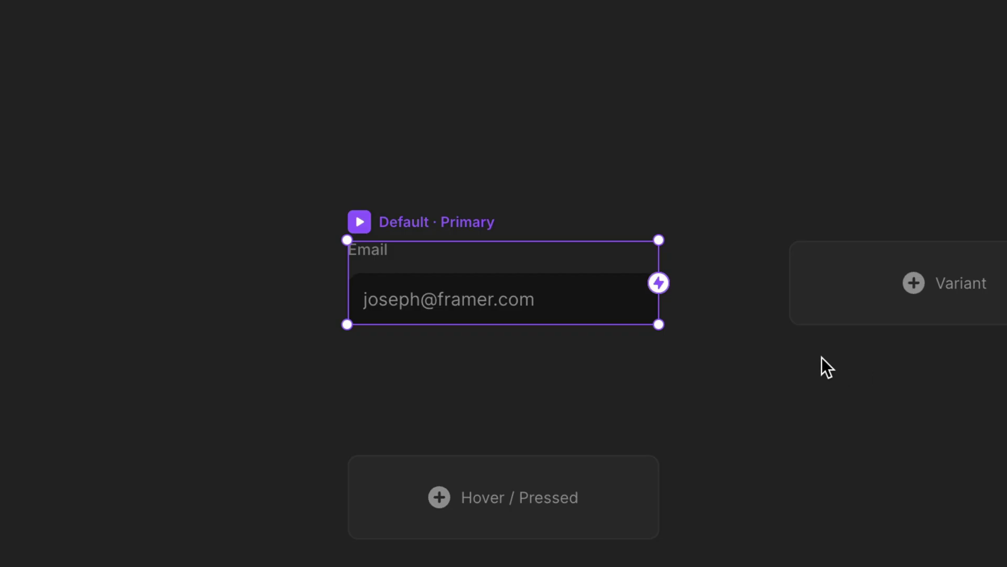
Clear the inner input field's placeholder text.
{"action": "left_click", "coordinate": [598, 306]}
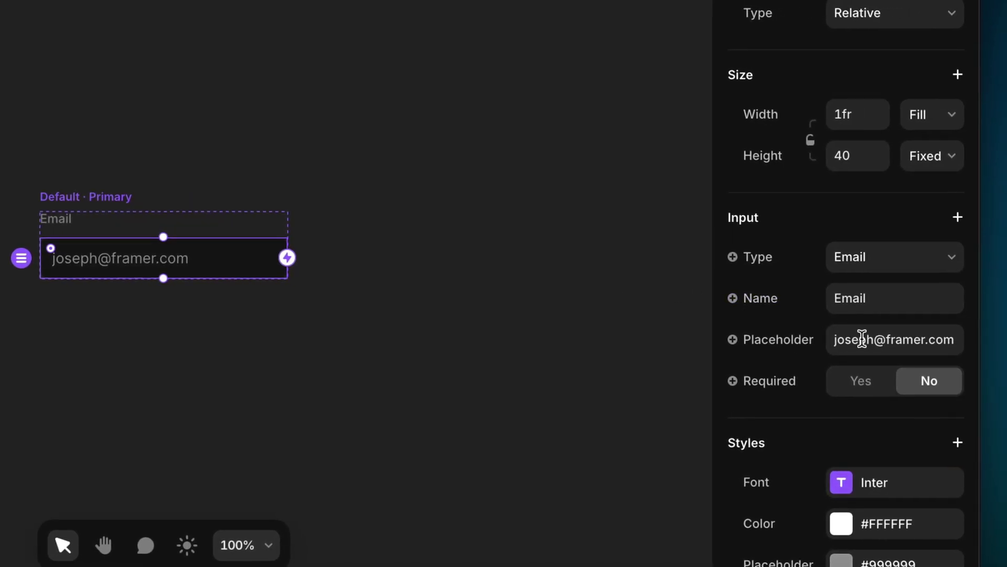
{"action": "left_click", "coordinate": [862, 339]}
{"action": "key", "text": "BackSpace"}
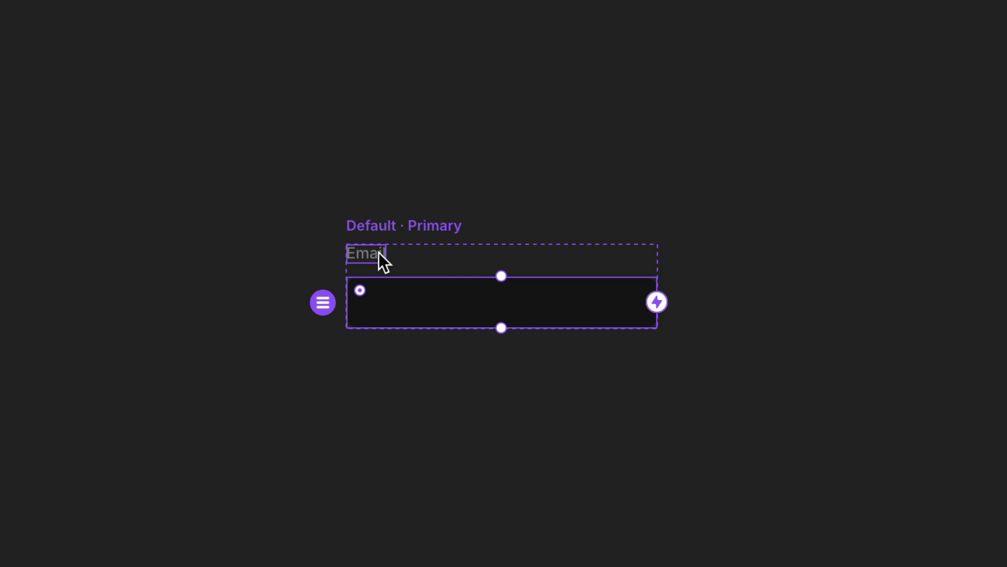
Move the Email label down into the input box near its left edge.
{"action": "left_click_drag", "start_coordinate": [379, 253], "coordinate": [404, 302]}
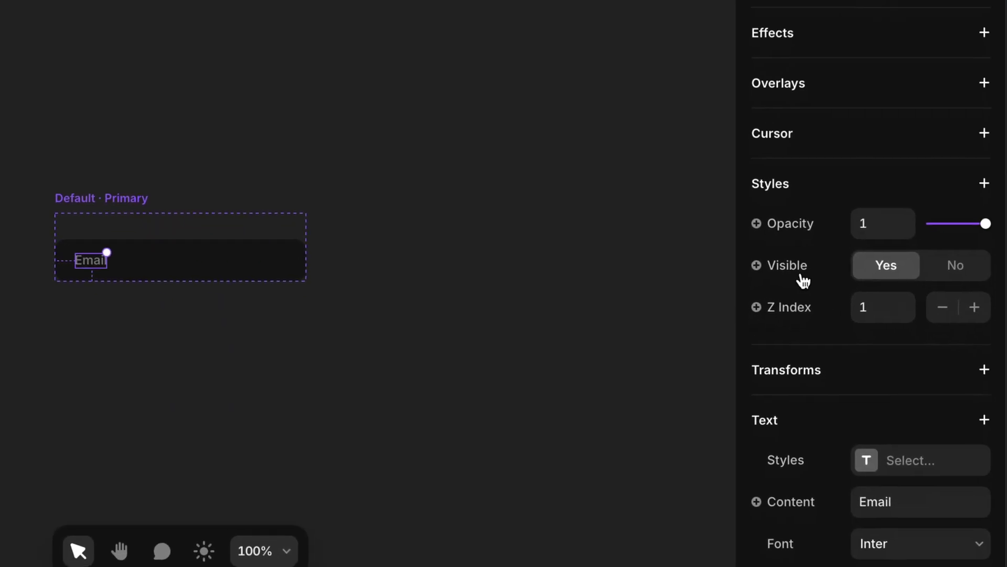
{"action": "scroll", "coordinate": [803, 280], "scroll_direction": "down", "scroll_amount": 7}
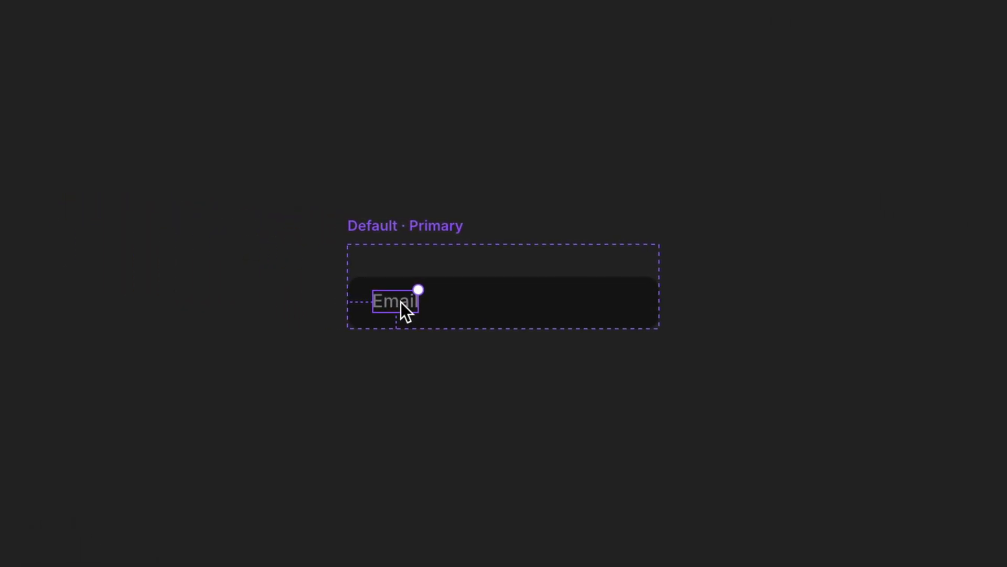
{"action": "left_click_drag", "start_coordinate": [401, 301], "coordinate": [396, 304]}
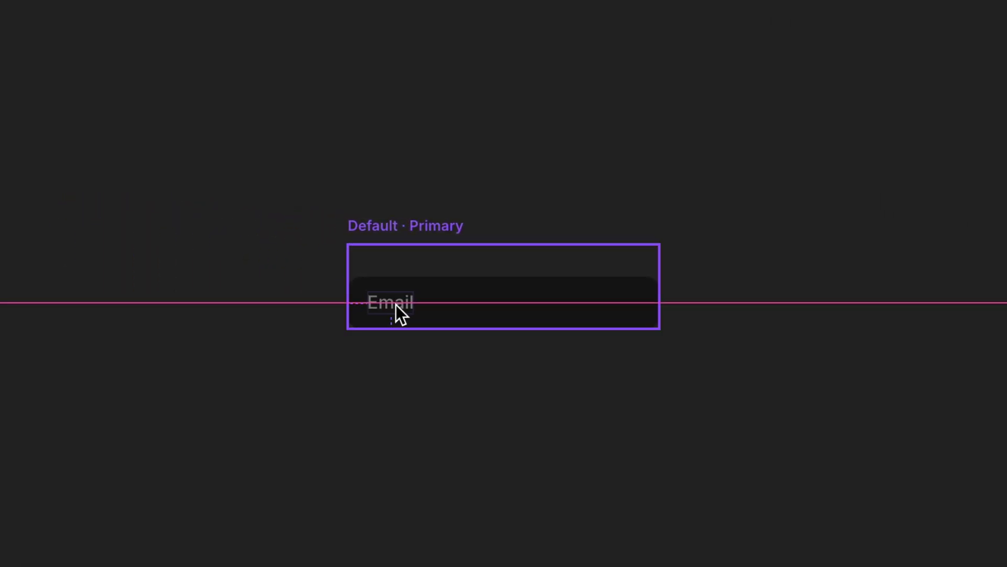
{"action": "left_click", "coordinate": [427, 304]}
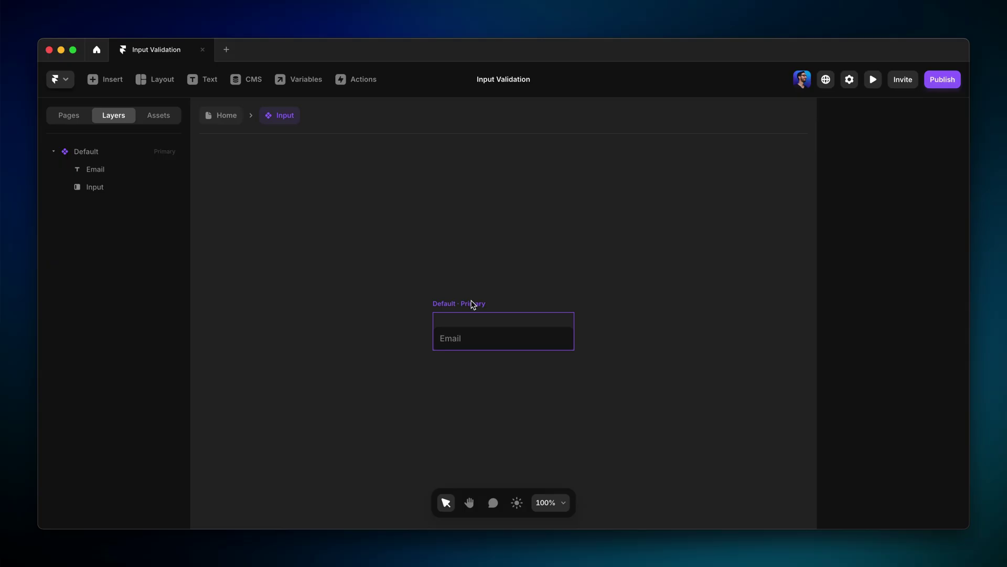
Add a variant named Focus and move its Email label above the input field.
{"action": "left_click", "coordinate": [473, 305]}
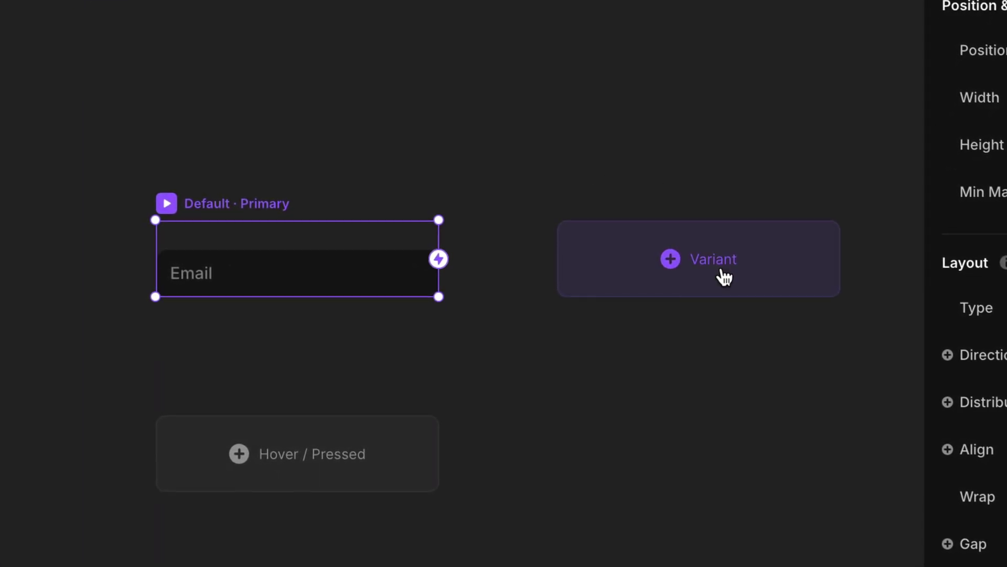
{"action": "left_click", "coordinate": [721, 276]}
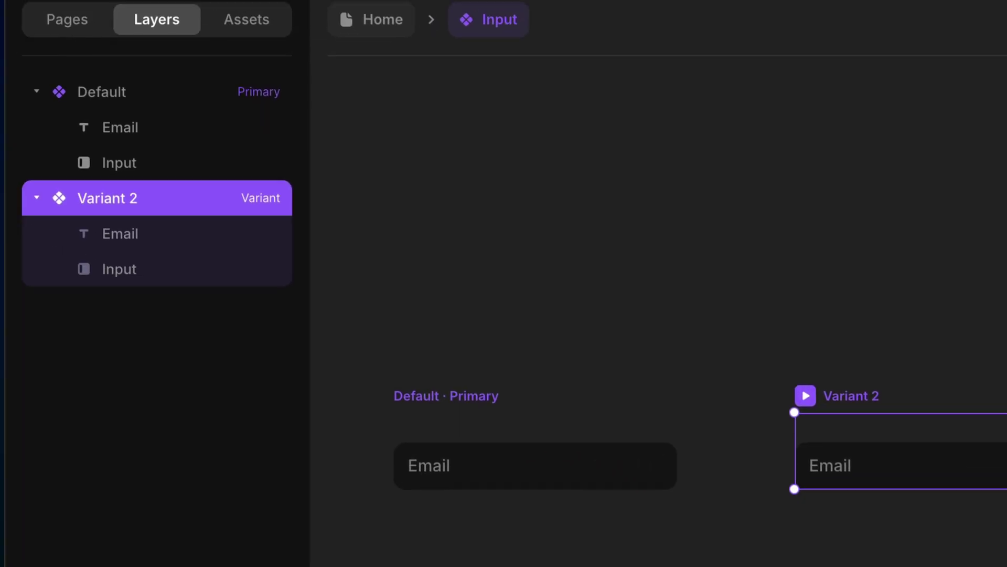
{"action": "key", "text": "ctrl+r"}
{"action": "type", "text": "F"}
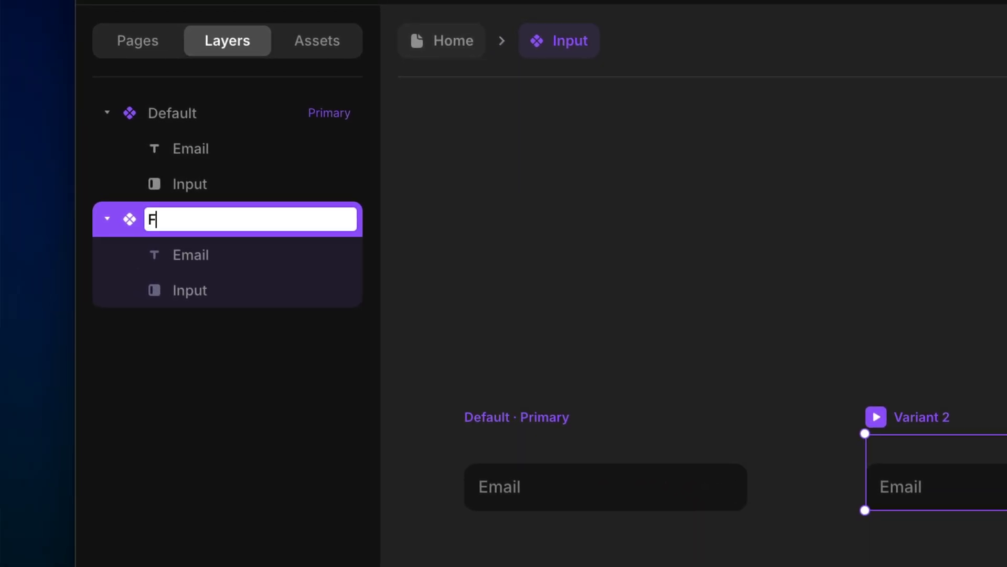
{"action": "type", "text": "ocus"}
{"action": "key", "text": "Return"}
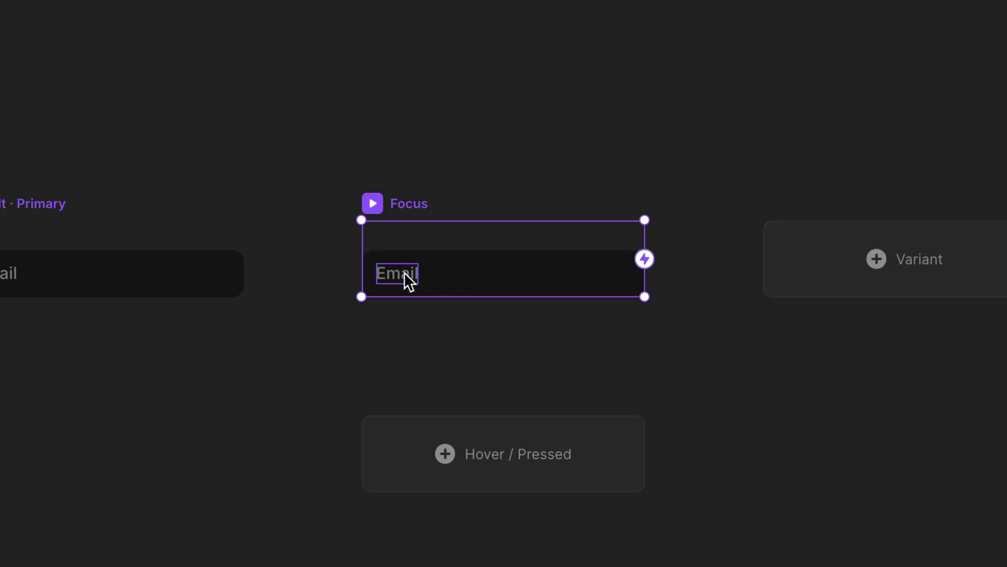
{"action": "left_click_drag", "start_coordinate": [405, 275], "coordinate": [392, 231]}
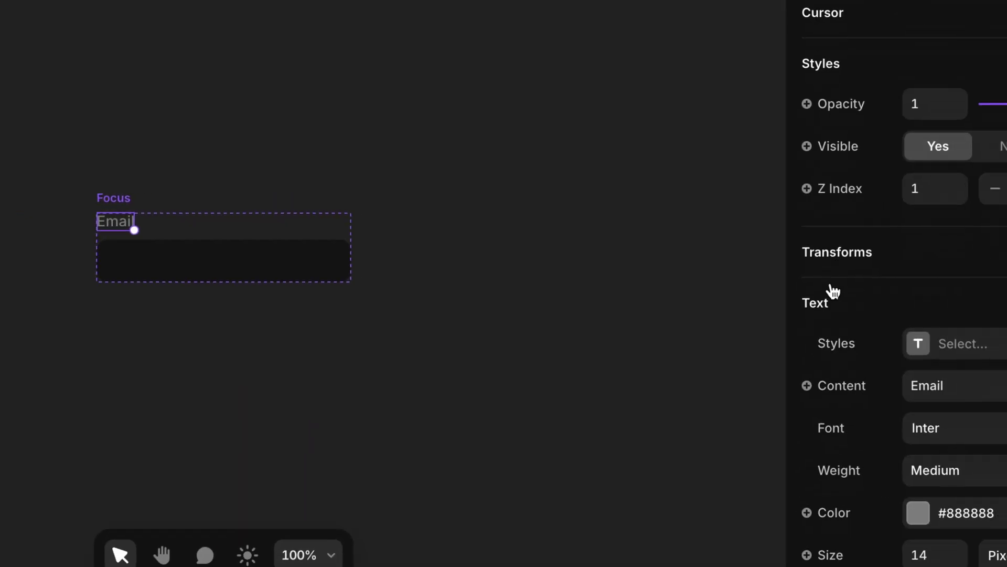
{"action": "scroll", "coordinate": [833, 292], "scroll_direction": "down", "scroll_amount": 5}
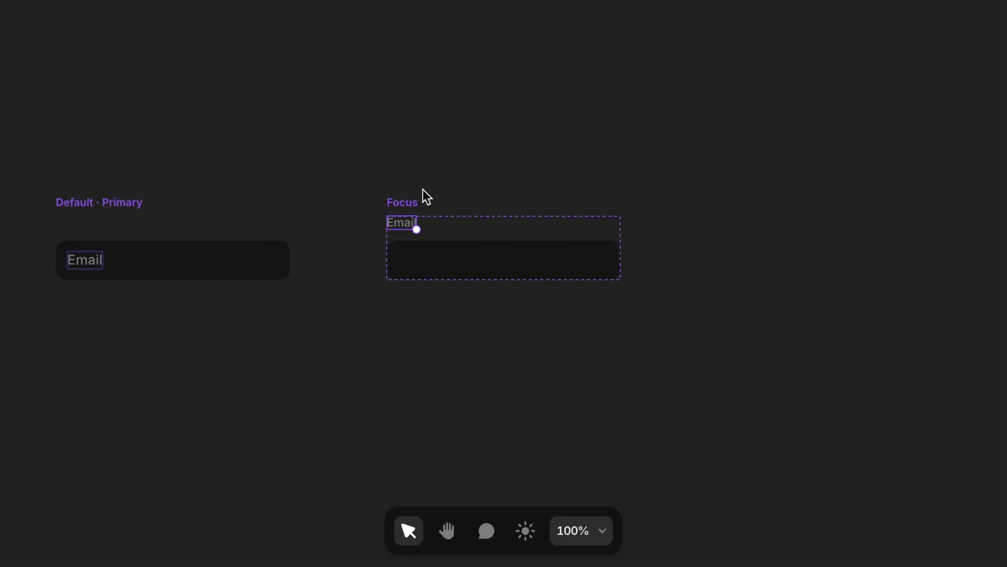
Rename the third variant to Blur.
{"action": "left_click", "coordinate": [405, 202]}
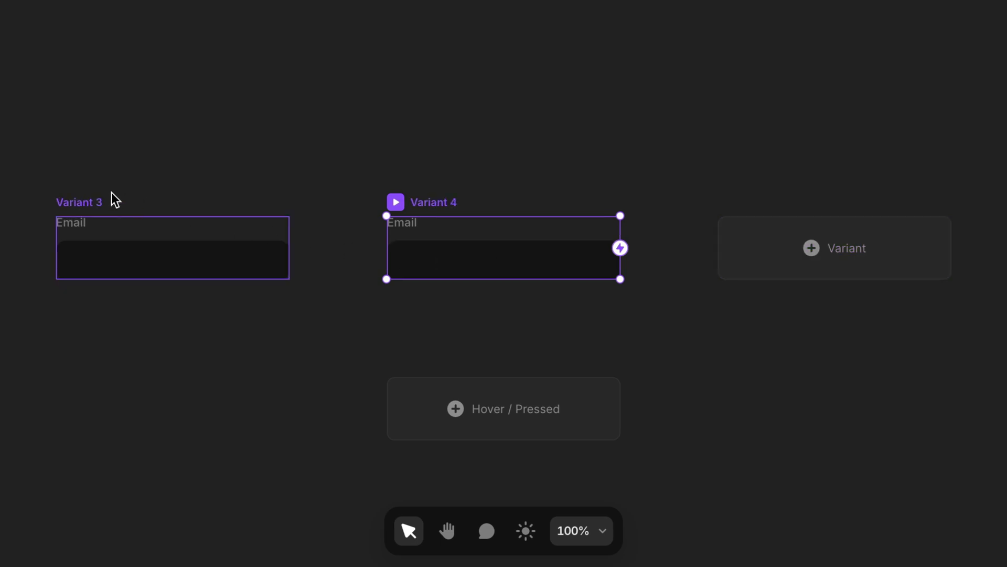
{"action": "double_click", "coordinate": [87, 202]}
{"action": "type", "text": "Blur"}
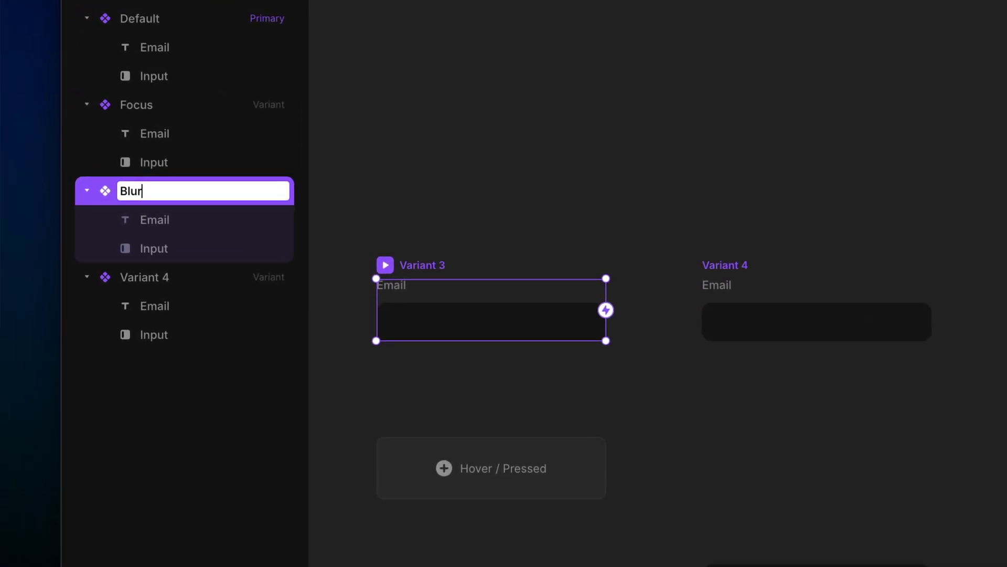
{"action": "key", "text": "Return"}
Rename the fourth variant to Invalid and zoom out to see all four variants.
{"action": "double_click", "coordinate": [716, 262]}
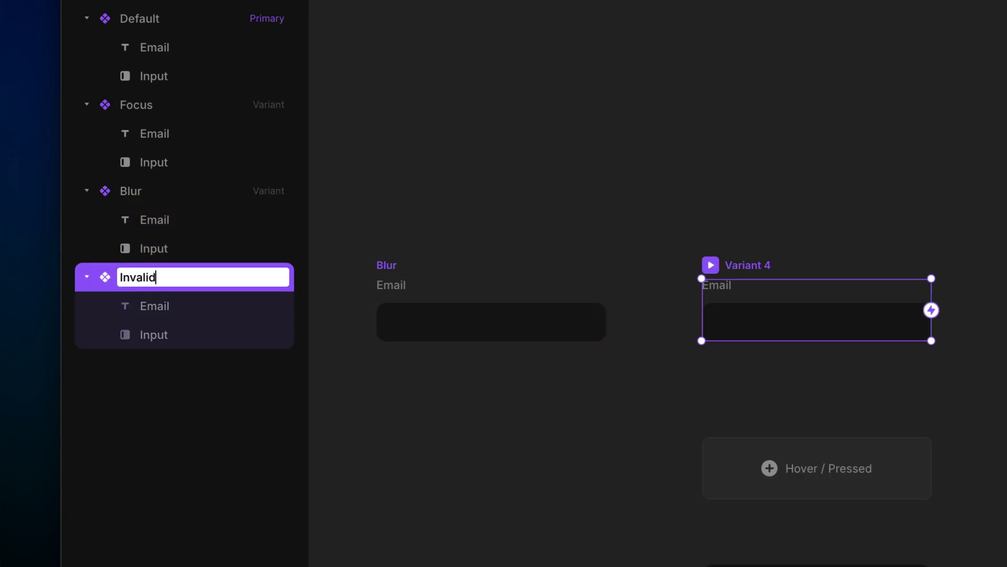
{"action": "key", "text": "Return"}
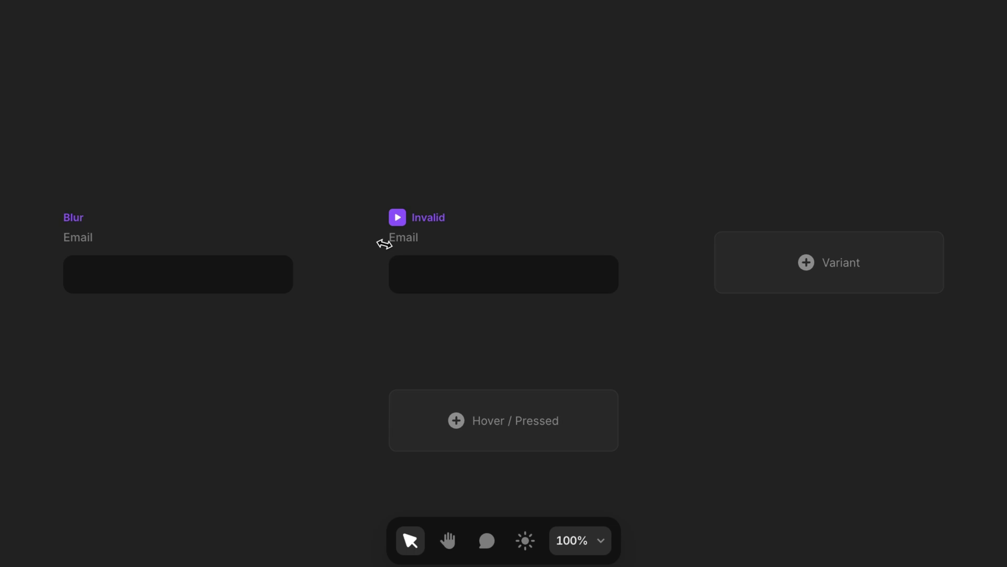
{"action": "left_click", "coordinate": [341, 329]}
{"action": "key", "text": "ctrl+minus"}
{"action": "key", "text": "ctrl+minus"}
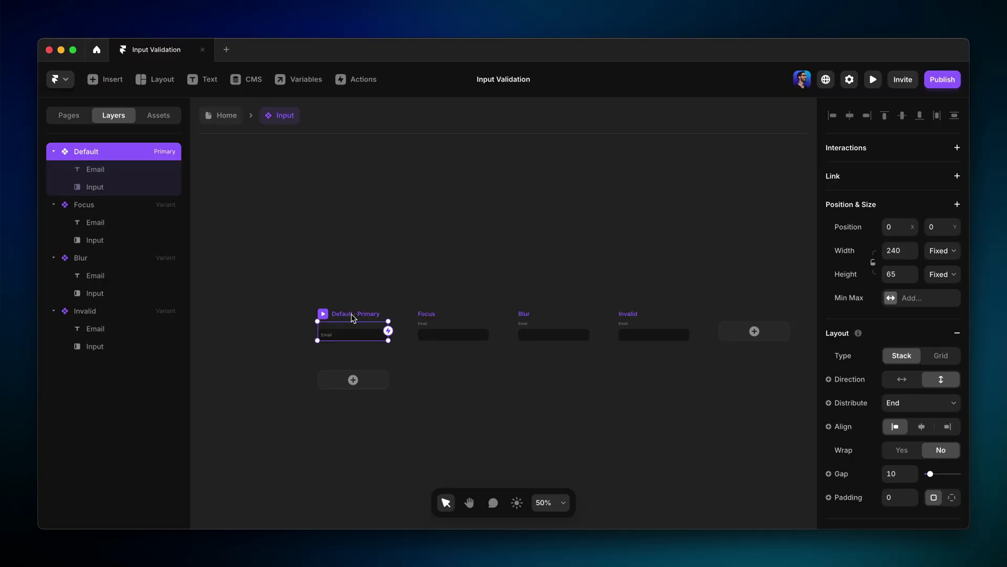
Give the Default variant's email field a 2 px border and lower its colour opacity to 0%.
{"action": "key", "text": "shift+2"}
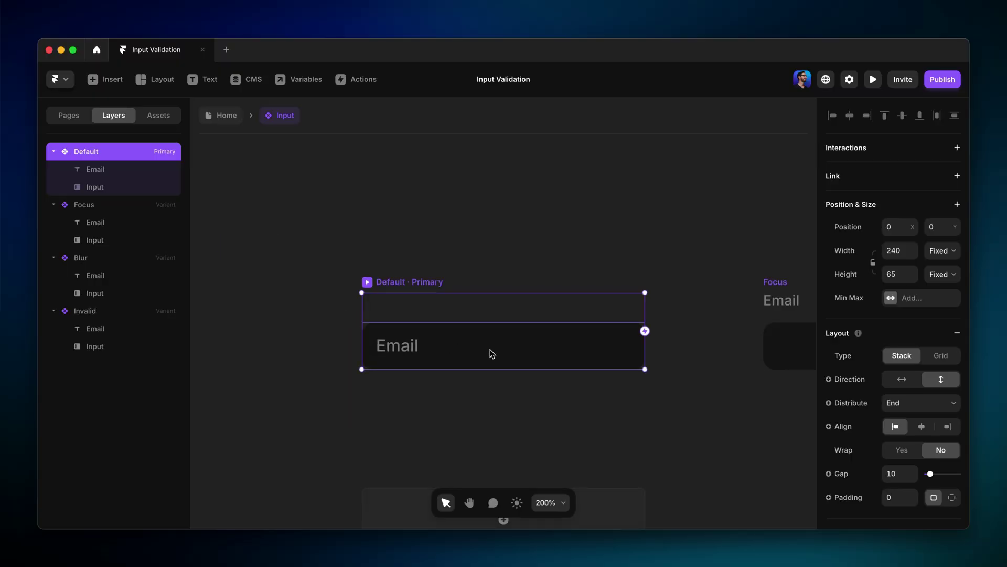
{"action": "left_click", "coordinate": [523, 352]}
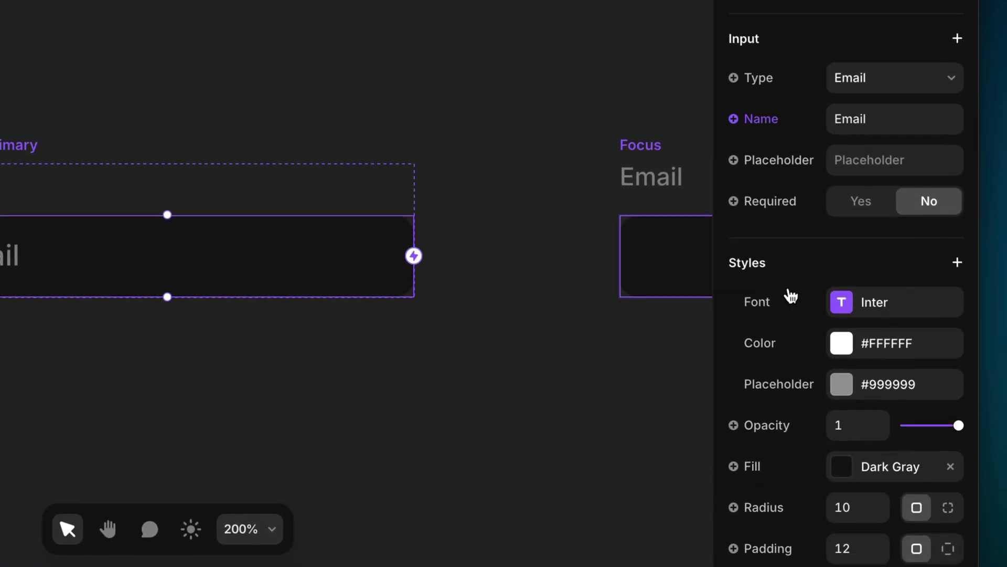
{"action": "scroll", "coordinate": [791, 296], "scroll_direction": "down", "scroll_amount": 5}
{"action": "left_click", "coordinate": [861, 315]}
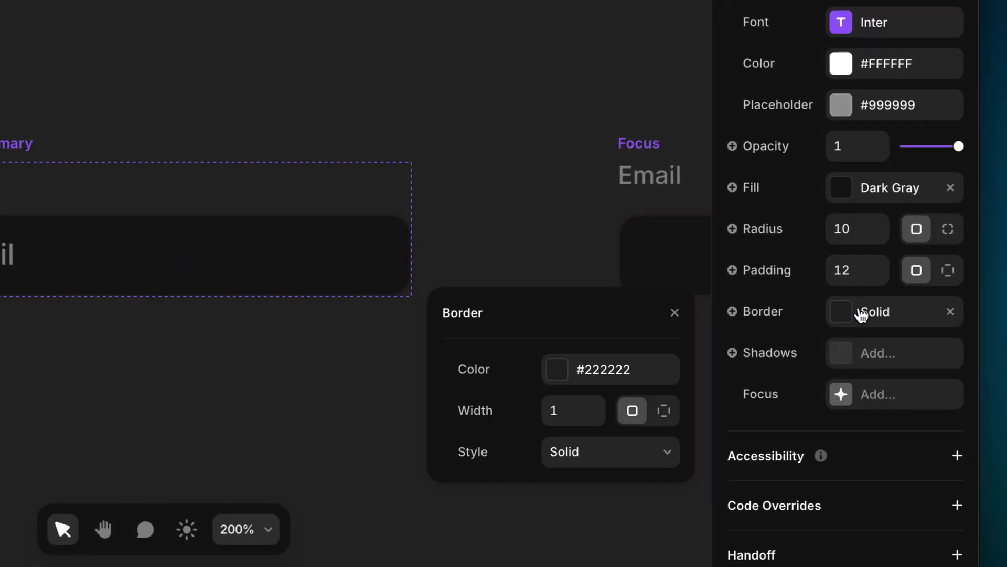
{"action": "left_click", "coordinate": [576, 410]}
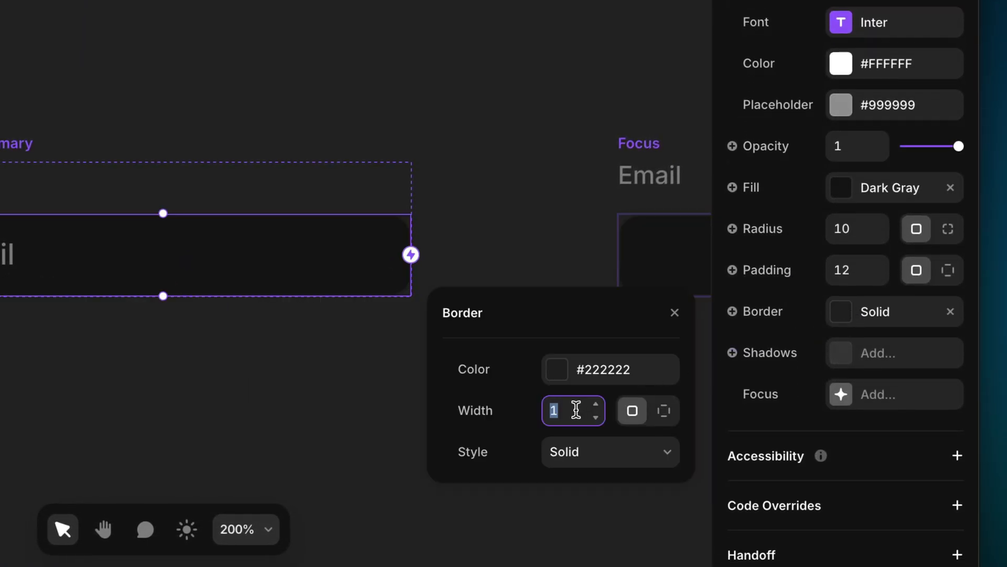
{"action": "type", "text": "2"}
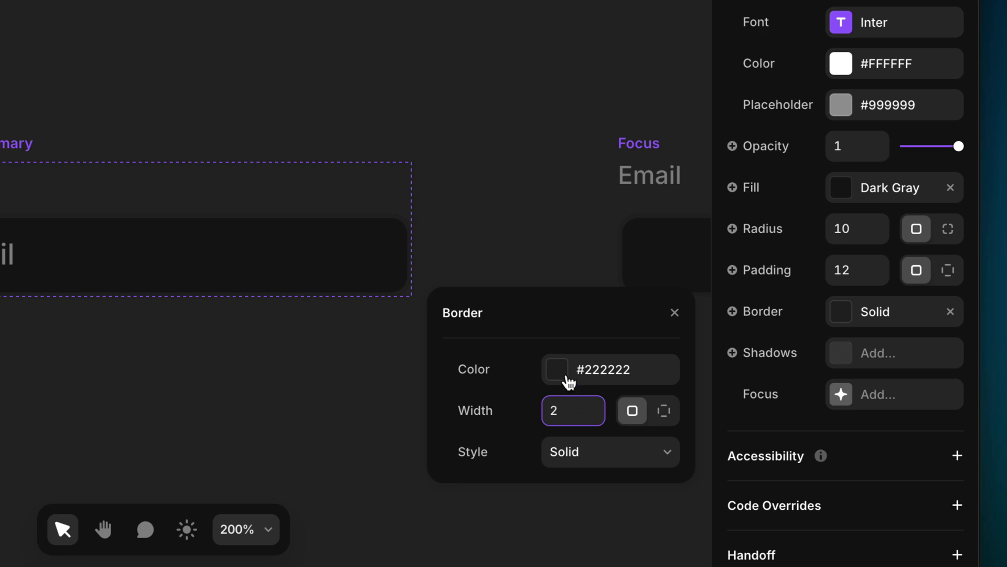
{"action": "left_click", "coordinate": [566, 375]}
{"action": "left_click_drag", "start_coordinate": [600, 260], "coordinate": [445, 259]}
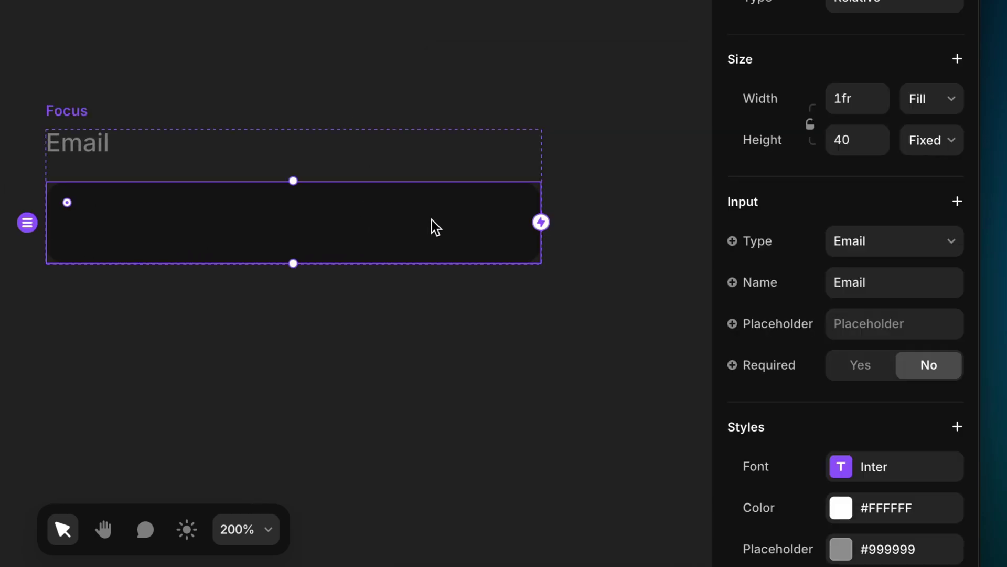
Set the Focus field's border colour to the Highlight style.
{"action": "scroll", "coordinate": [789, 312], "scroll_direction": "down", "scroll_amount": 9}
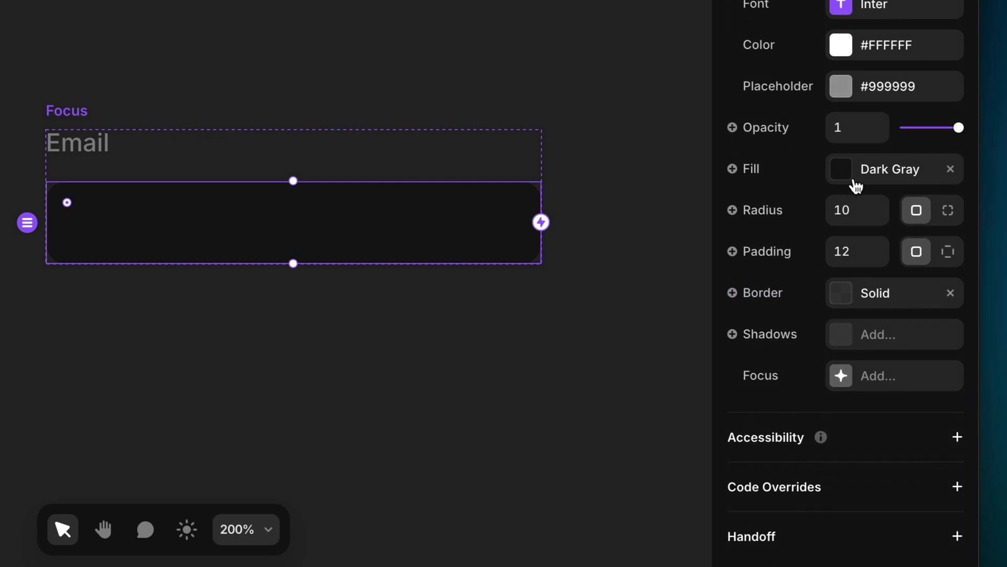
{"action": "left_click", "coordinate": [863, 302]}
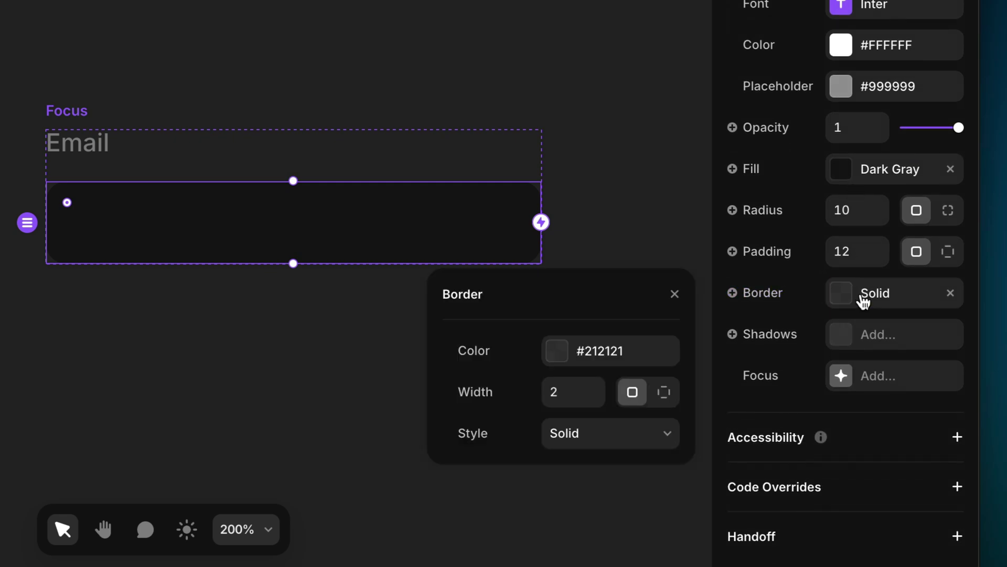
{"action": "left_click", "coordinate": [608, 351]}
{"action": "left_click", "coordinate": [510, 495]}
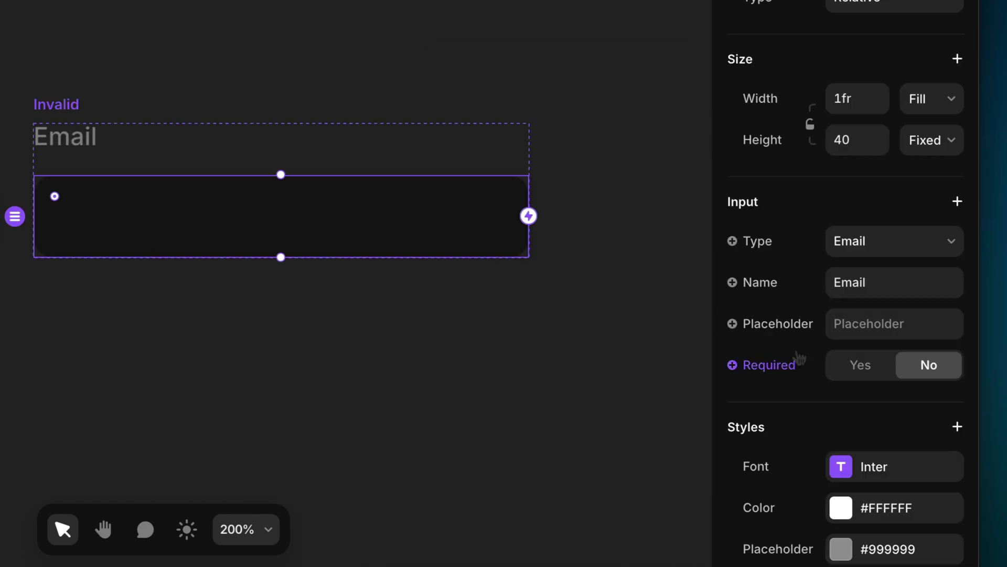
Set the Invalid field's border colour to the Error style.
{"action": "scroll", "coordinate": [797, 361], "scroll_direction": "down", "scroll_amount": 5}
{"action": "left_click", "coordinate": [871, 295]}
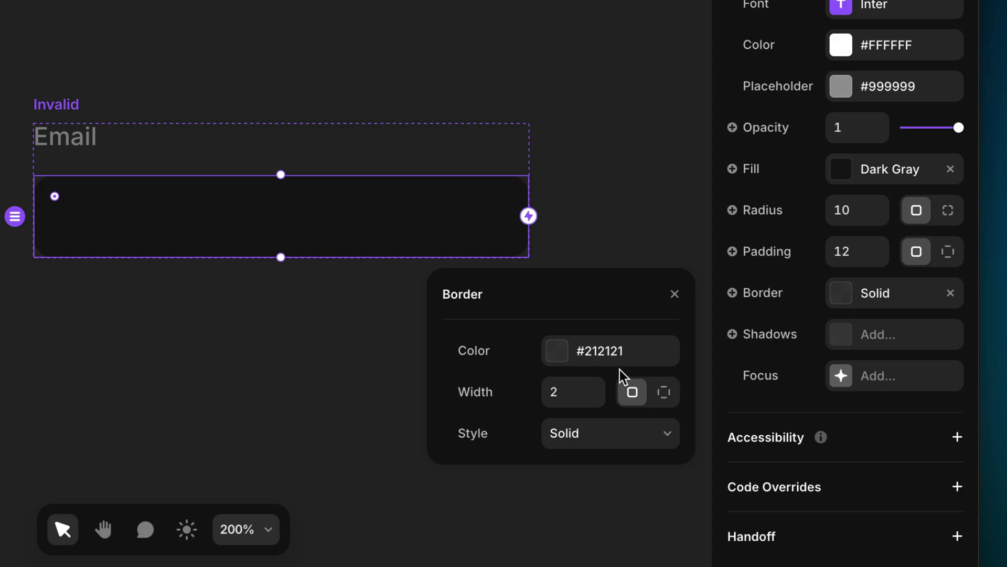
{"action": "left_click", "coordinate": [598, 359]}
{"action": "left_click", "coordinate": [503, 529]}
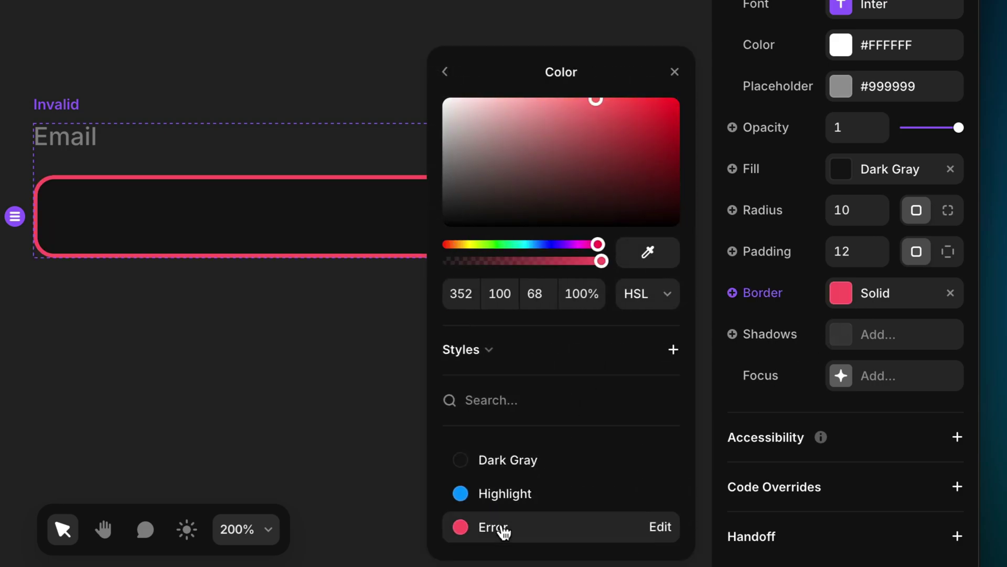
Change the Invalid variant's Email label text colour to Error.
{"action": "left_click", "coordinate": [81, 140]}
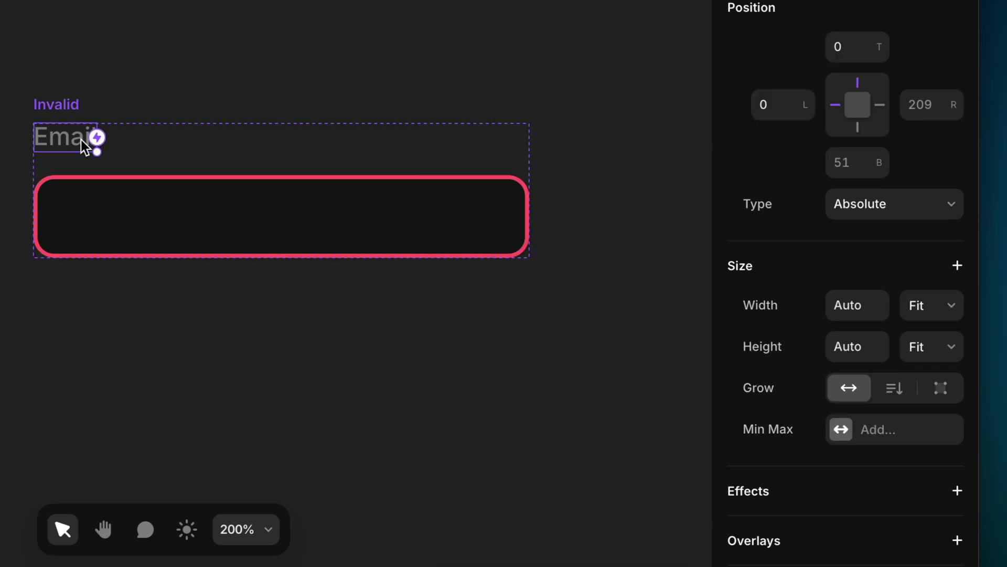
{"action": "scroll", "coordinate": [763, 225], "scroll_direction": "down", "scroll_amount": 10}
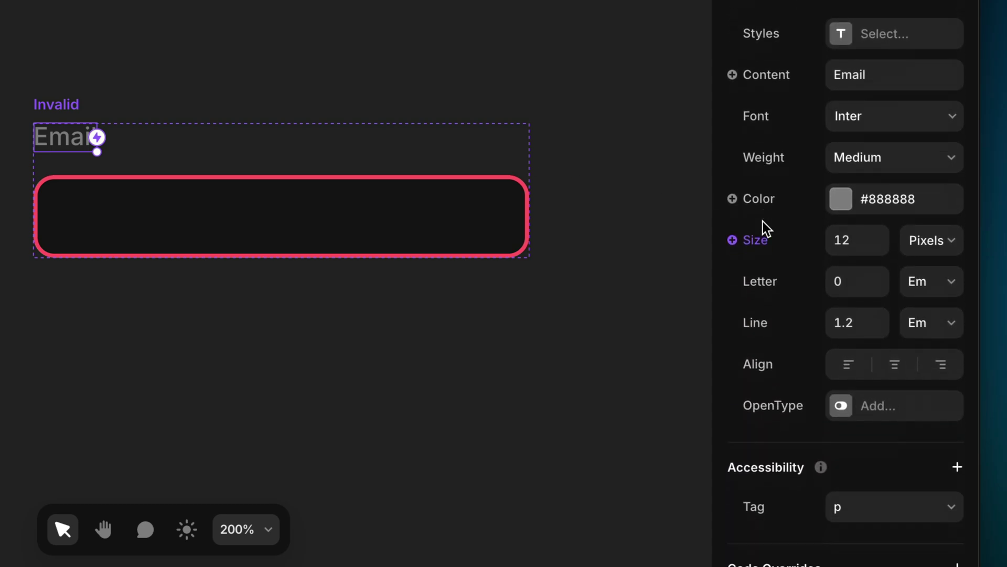
{"action": "left_click", "coordinate": [843, 171]}
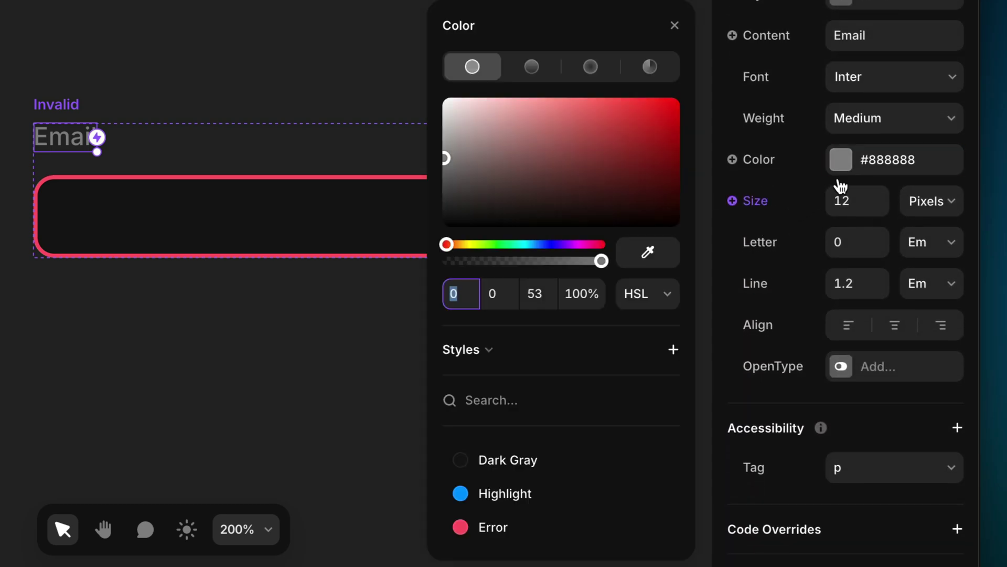
{"action": "left_click", "coordinate": [525, 528]}
{"action": "left_click", "coordinate": [330, 448]}
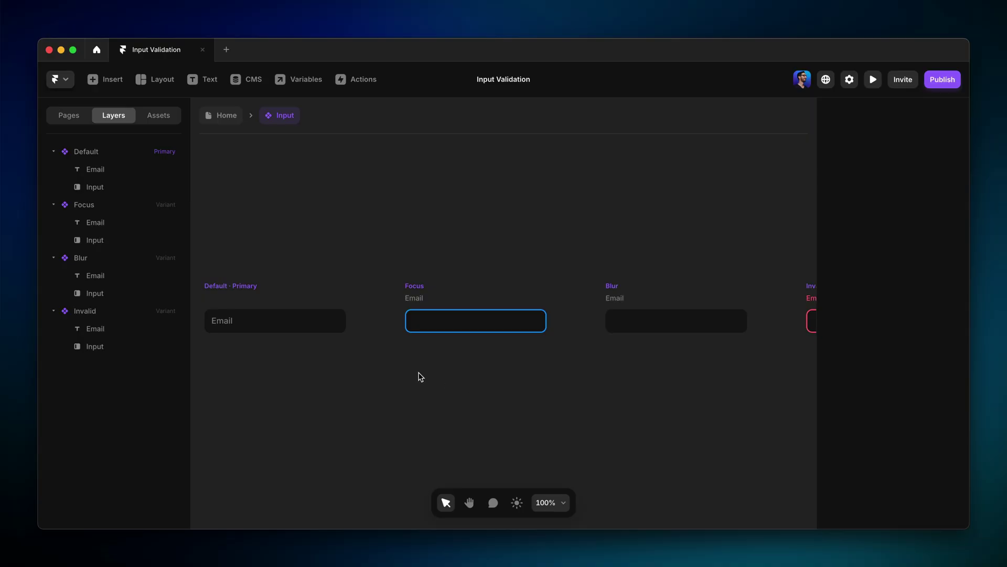
Connect the Default variant's input to the Focus variant with an On Focus interaction.
{"action": "left_click", "coordinate": [336, 324]}
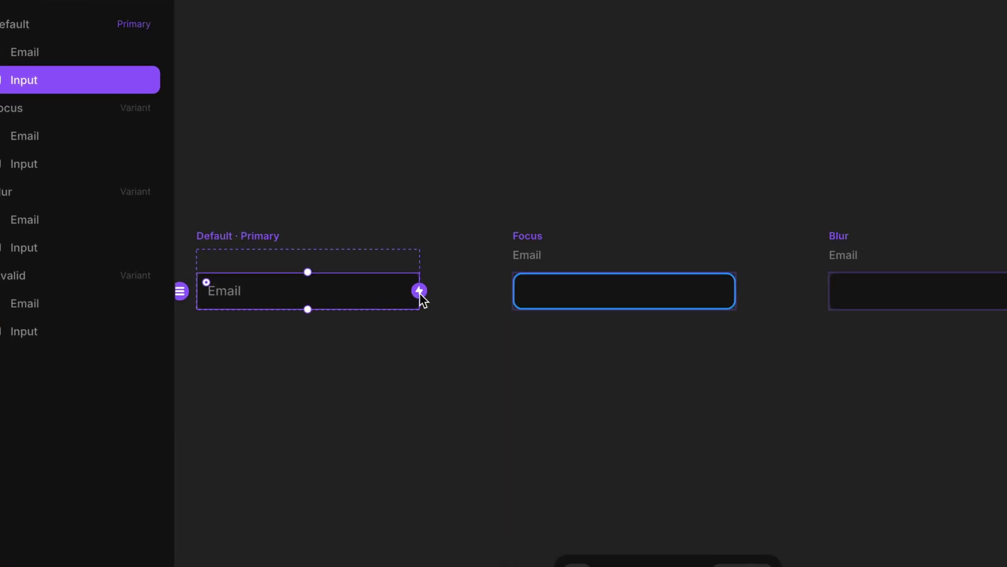
{"action": "left_click_drag", "start_coordinate": [350, 319], "coordinate": [420, 320]}
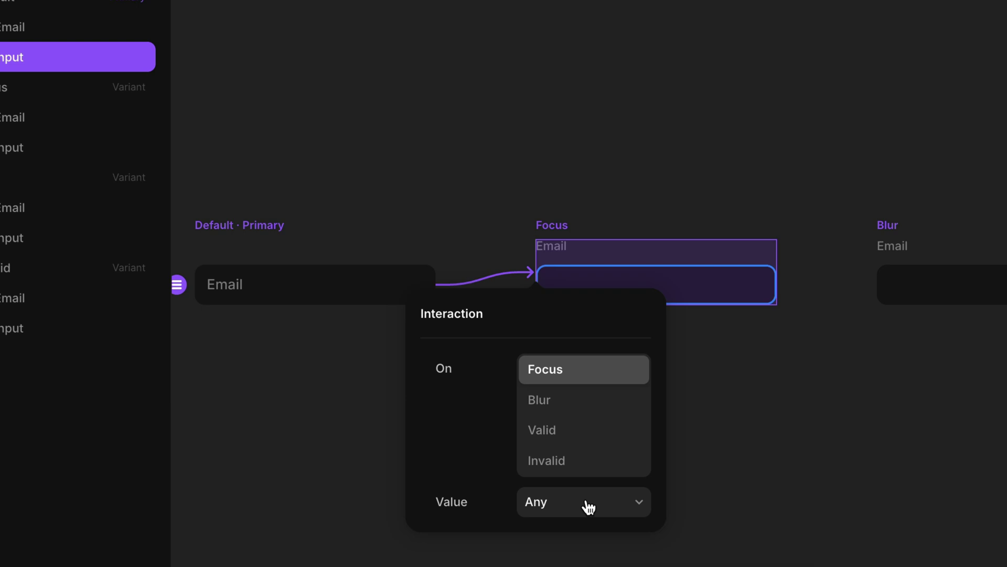
Connect the Default input to the Blur variant, triggered On Blur with Value Is Set.
{"action": "left_click", "coordinate": [383, 401]}
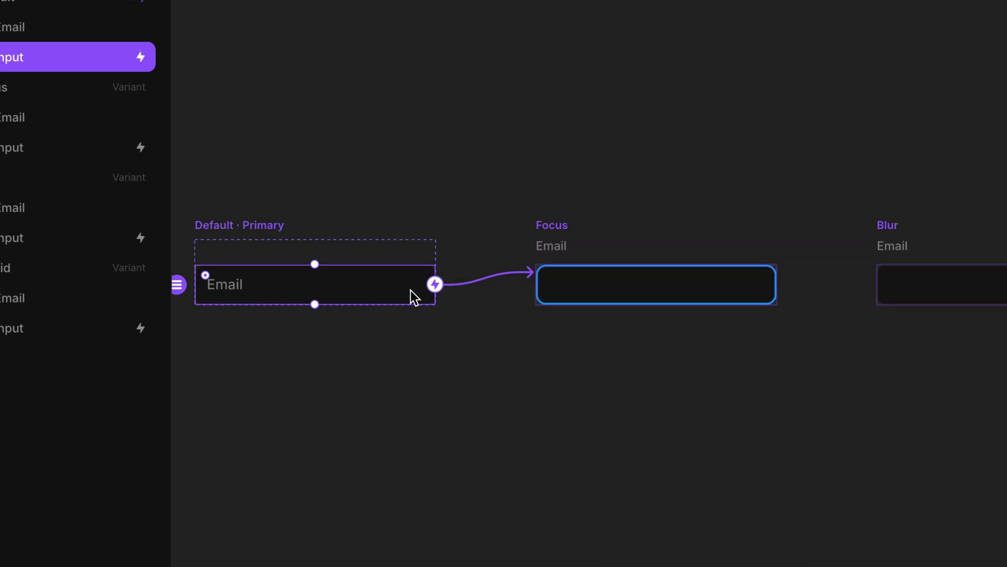
{"action": "left_click_drag", "start_coordinate": [434, 285], "coordinate": [898, 263]}
{"action": "left_click_drag", "start_coordinate": [797, 272], "coordinate": [853, 283]}
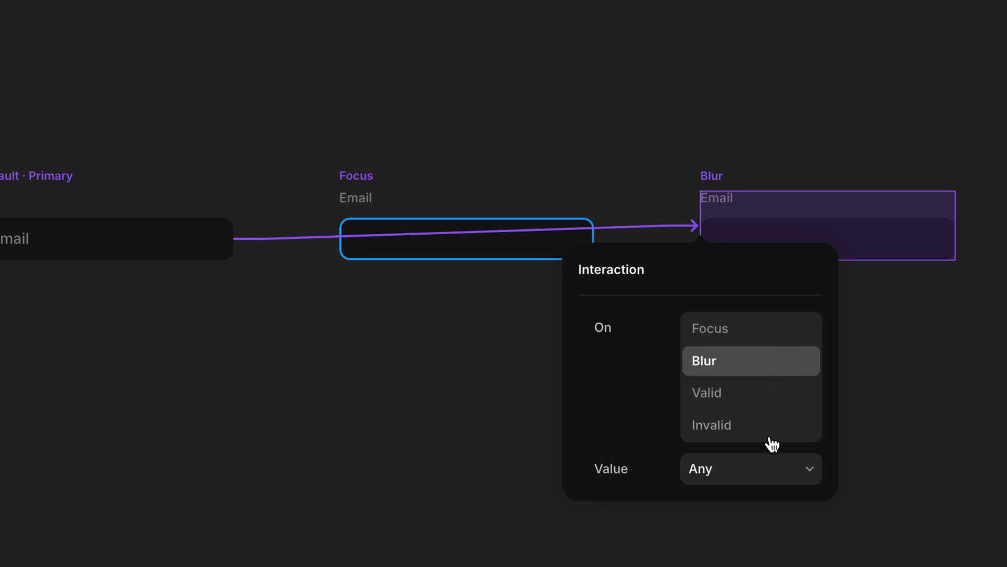
{"action": "left_click", "coordinate": [766, 475]}
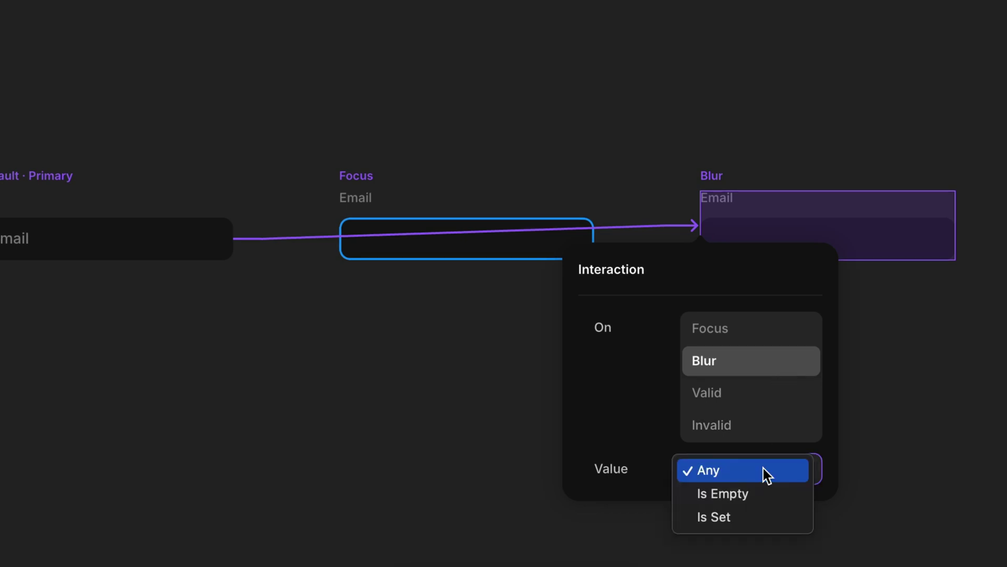
{"action": "left_click", "coordinate": [768, 518]}
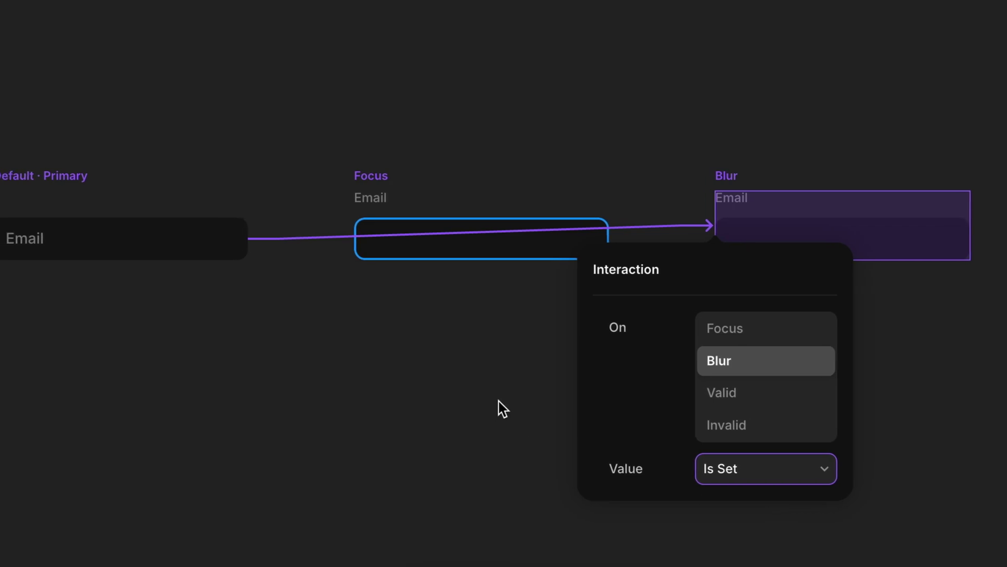
Preview the Default email input and start typing in the field to check the blue focus border.
{"action": "left_click", "coordinate": [104, 247]}
{"action": "left_click", "coordinate": [48, 177]}
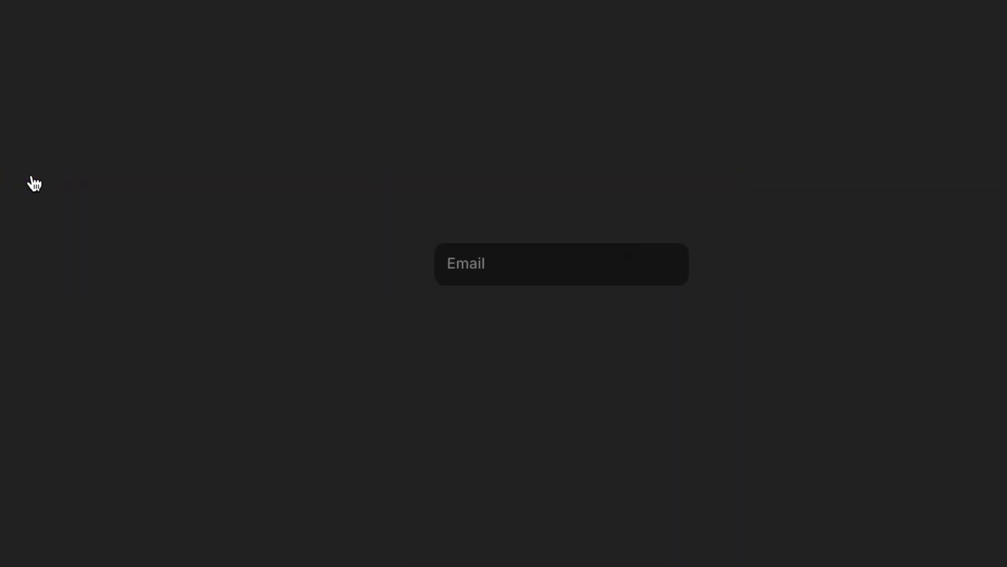
{"action": "left_click", "coordinate": [447, 283]}
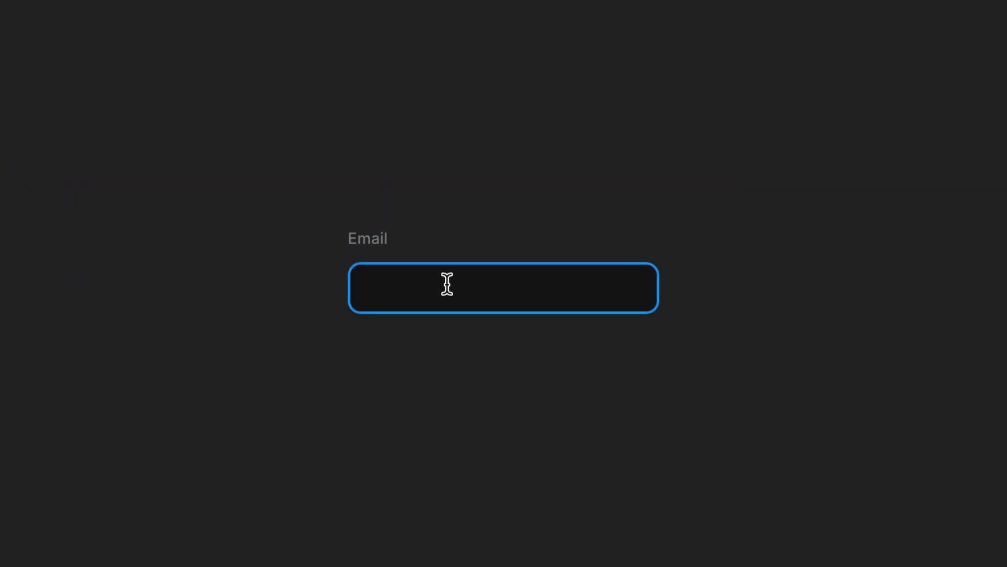
{"action": "type", "text": "h"}
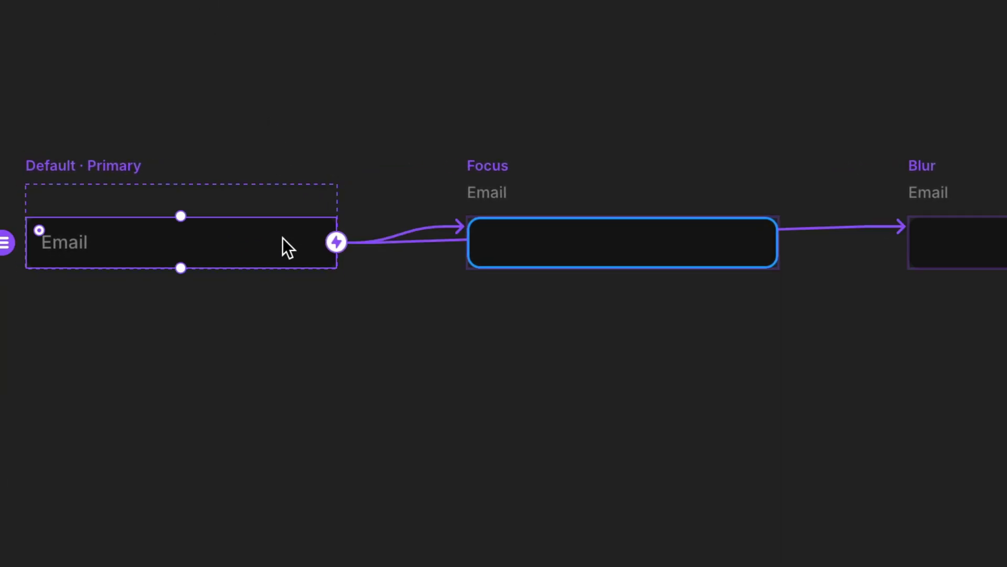
Loop the Default input back to itself, triggered On Blur when the Value Is Empty.
{"action": "left_click", "coordinate": [335, 241]}
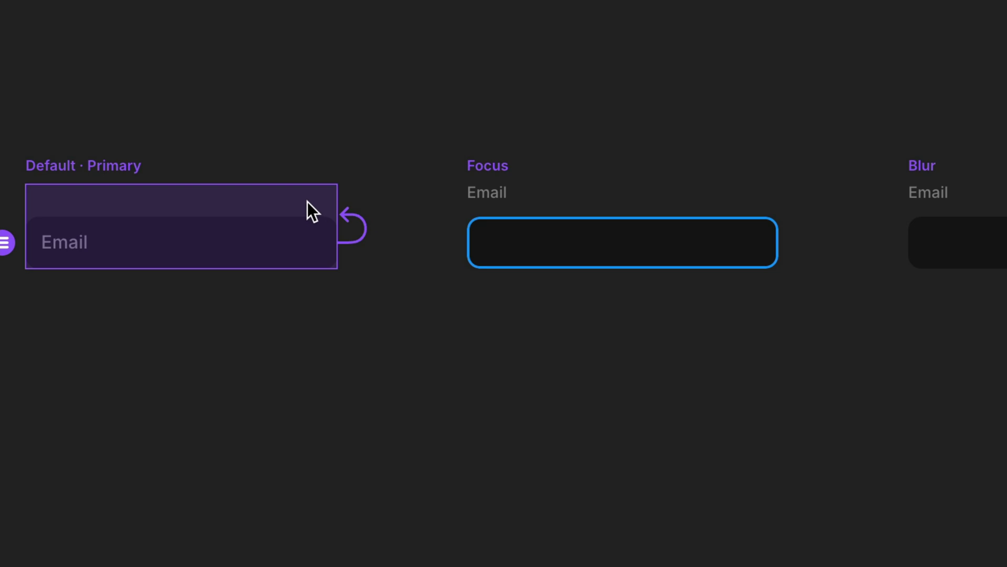
{"action": "left_click", "coordinate": [387, 386]}
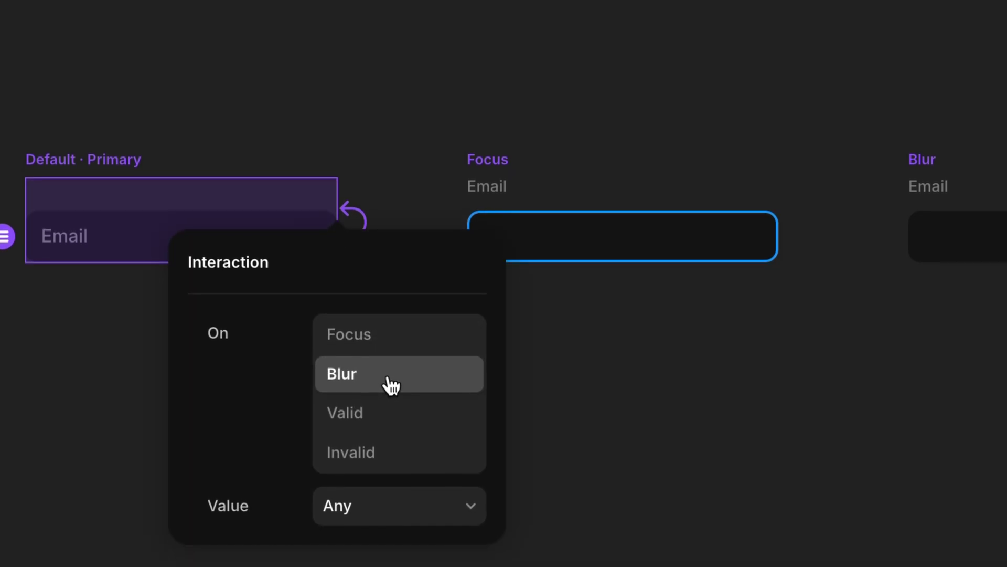
{"action": "left_click", "coordinate": [389, 511]}
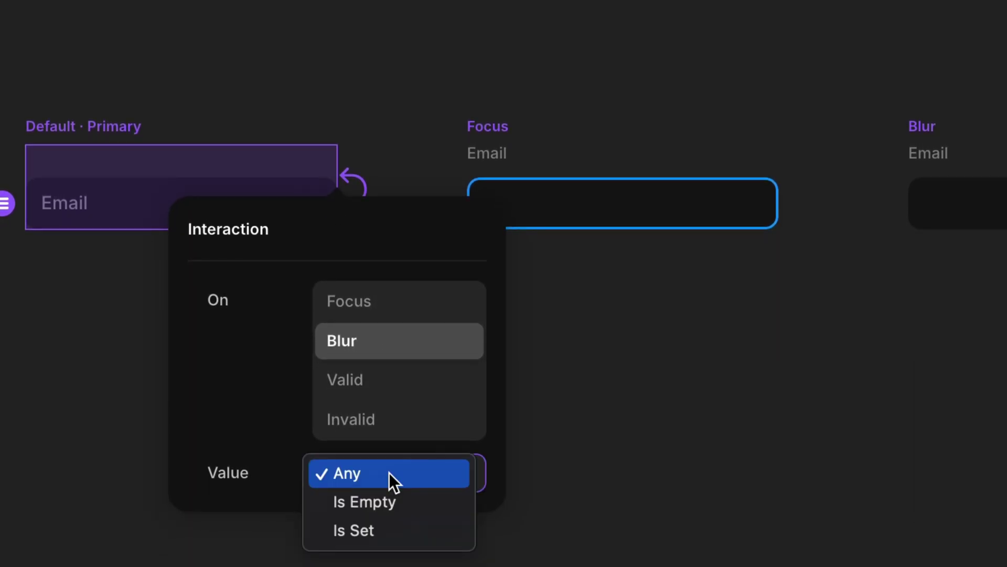
{"action": "left_click", "coordinate": [406, 501]}
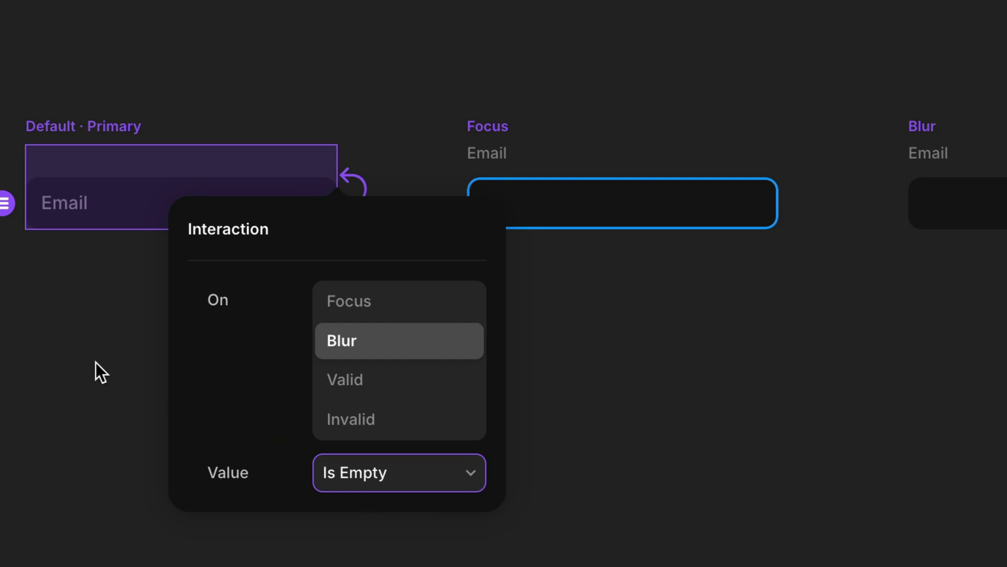
{"action": "left_click", "coordinate": [93, 346]}
{"action": "left_click", "coordinate": [65, 132]}
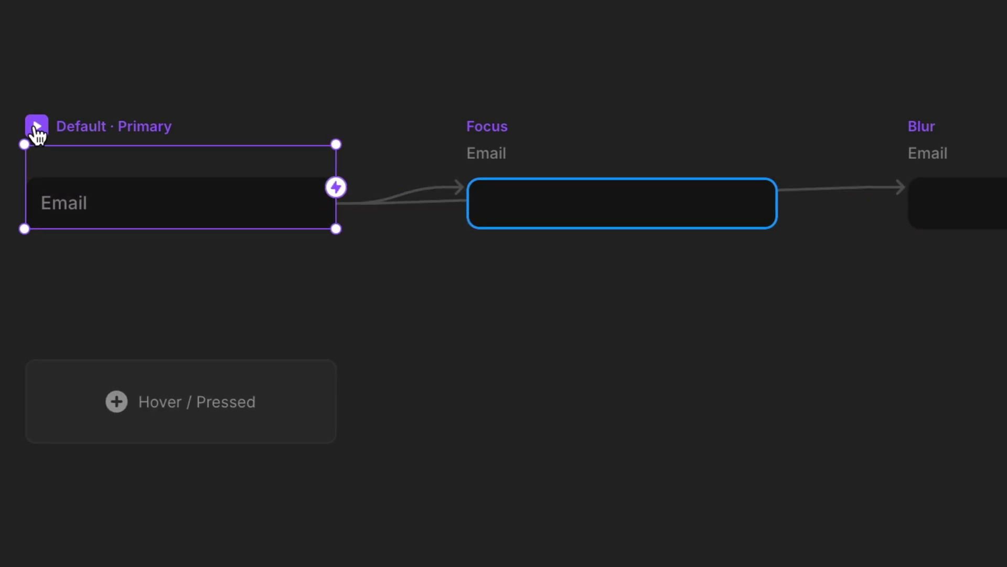
{"action": "left_click", "coordinate": [37, 128]}
{"action": "left_click", "coordinate": [461, 288]}
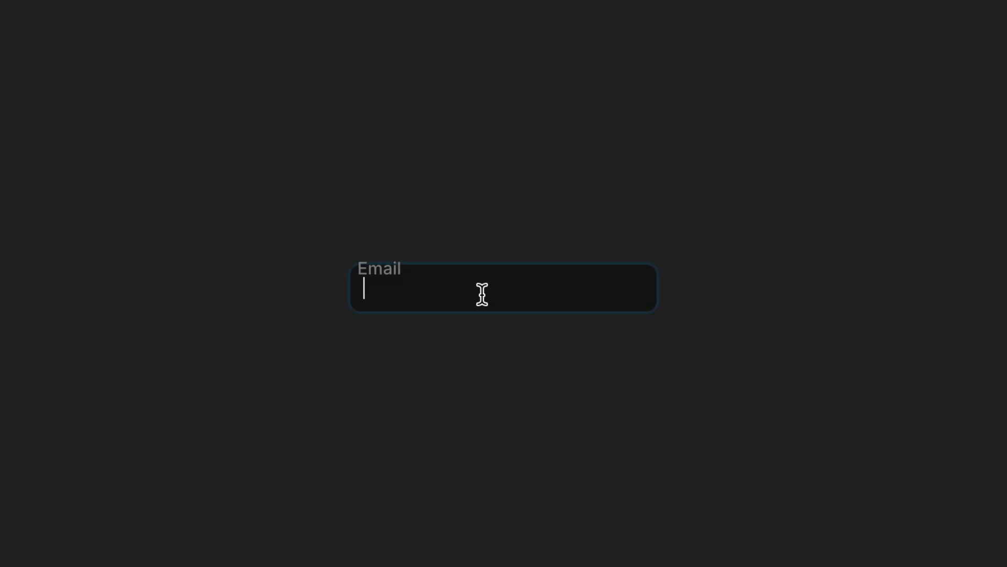
{"action": "type", "text": "hell"}
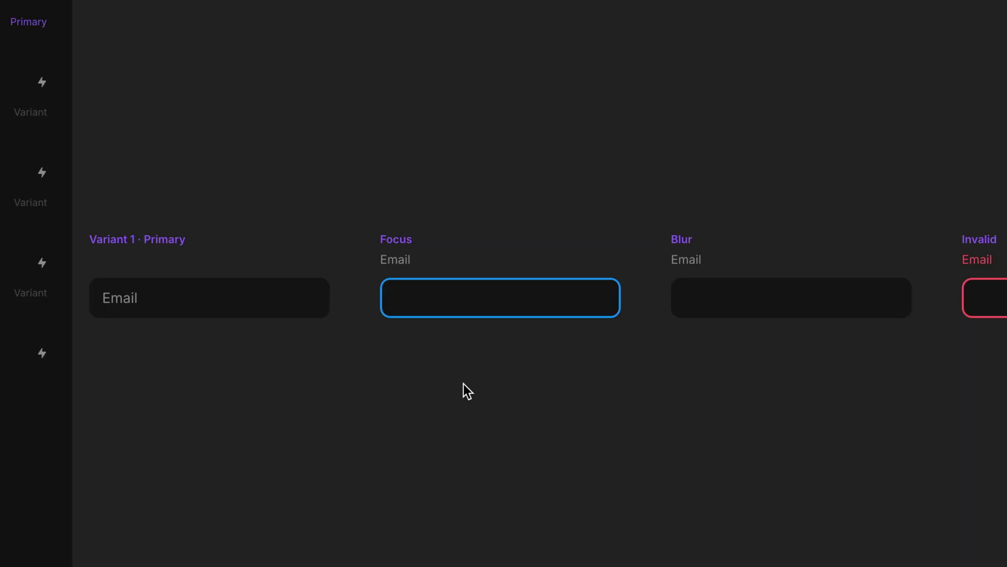
Connect the first variant's email input to the Invalid variant, then open the live preview.
{"action": "left_click", "coordinate": [307, 305]}
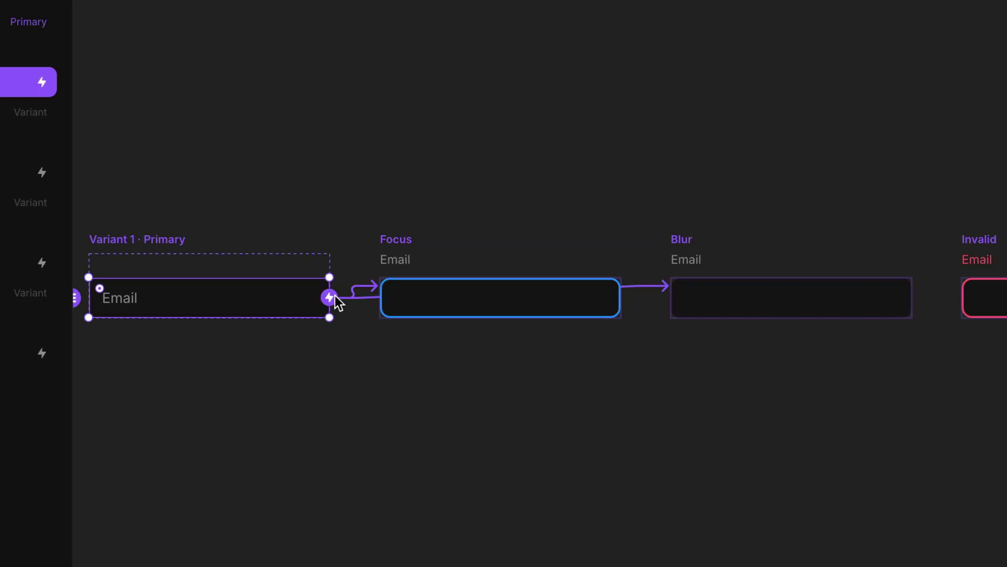
{"action": "left_click_drag", "start_coordinate": [331, 296], "coordinate": [1002, 306]}
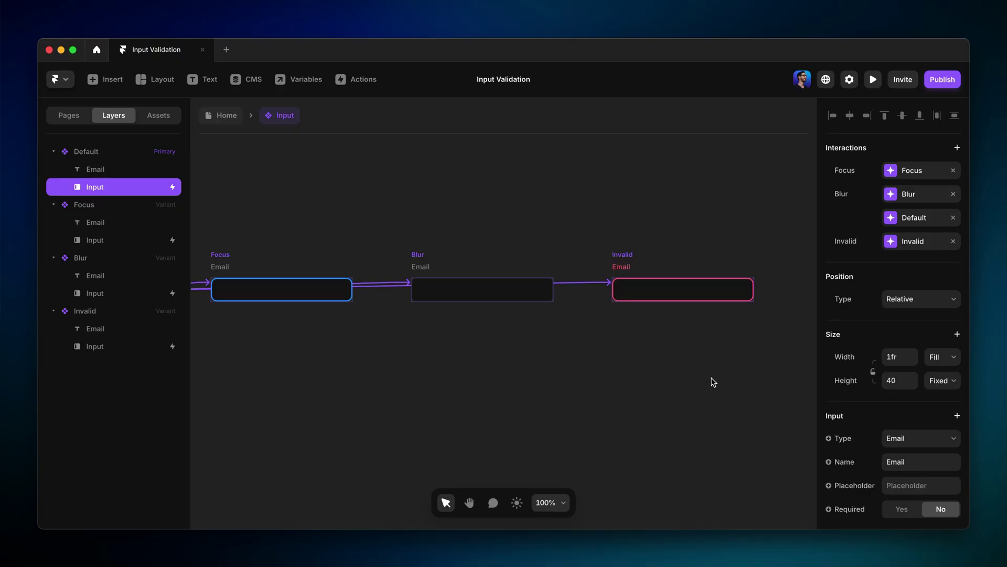
{"action": "key", "text": "super+p"}
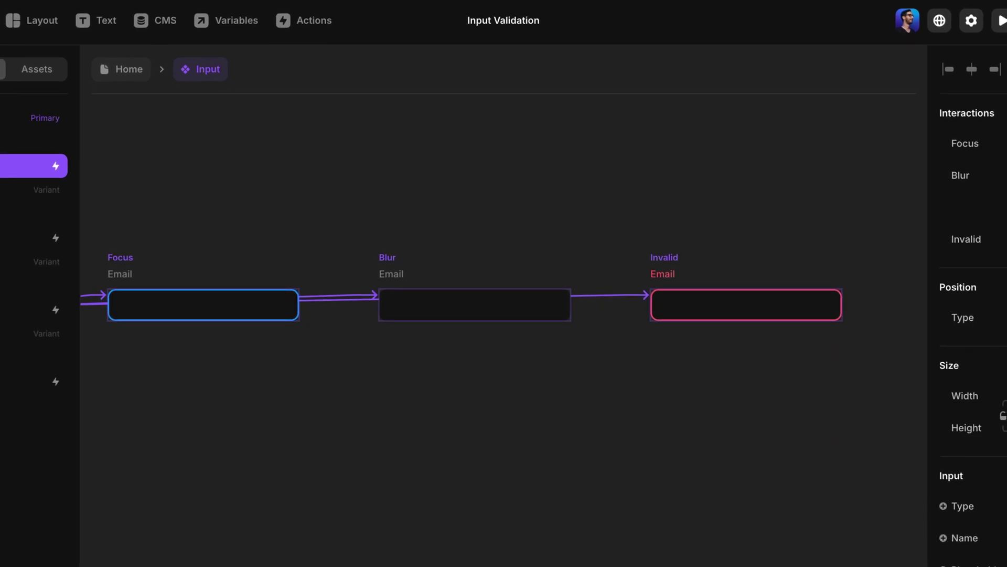
Link the Invalid variant's input back to the Focus variant, triggered when the email is Valid.
{"action": "left_click", "coordinate": [690, 308]}
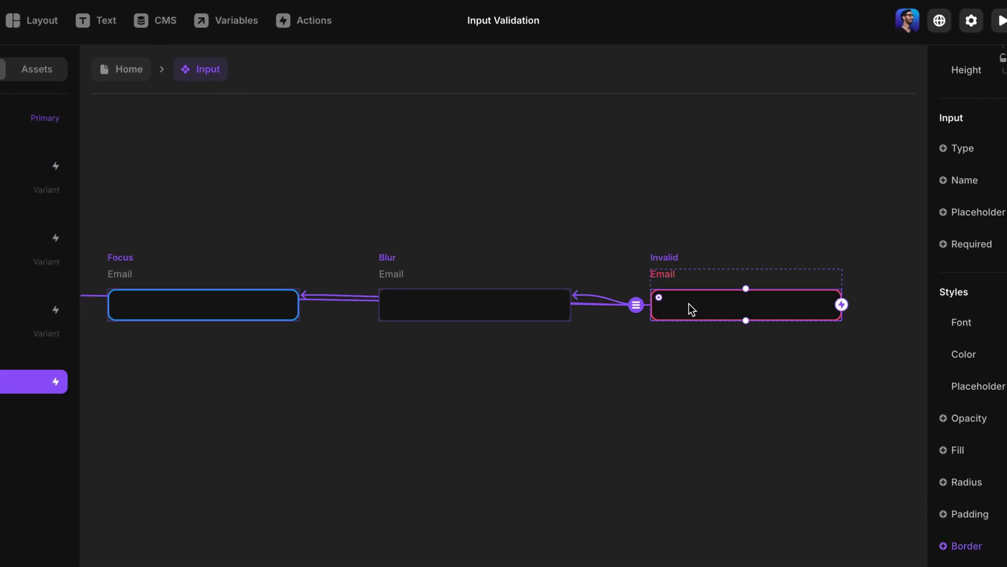
{"action": "left_click_drag", "start_coordinate": [839, 306], "coordinate": [244, 307]}
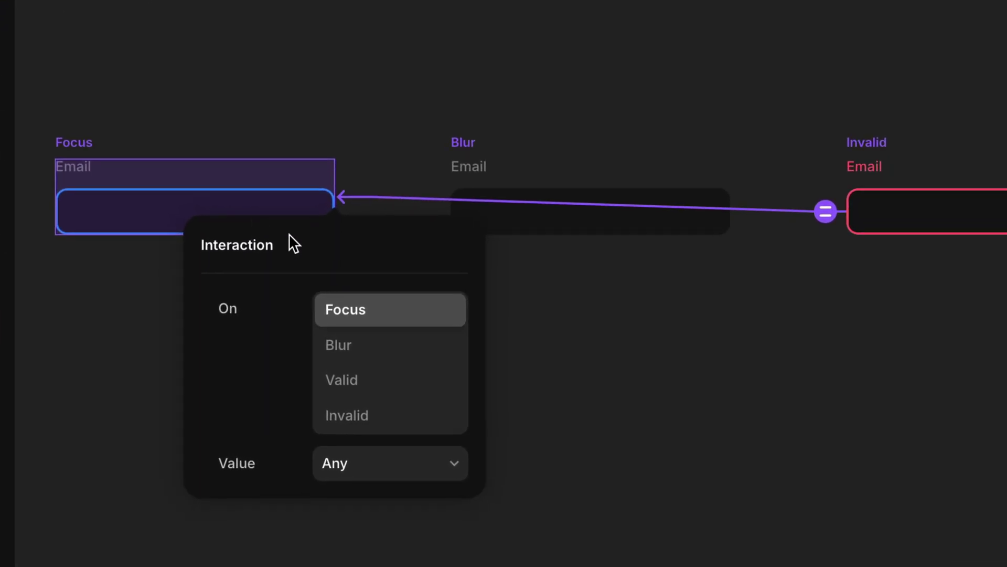
{"action": "left_click", "coordinate": [398, 382]}
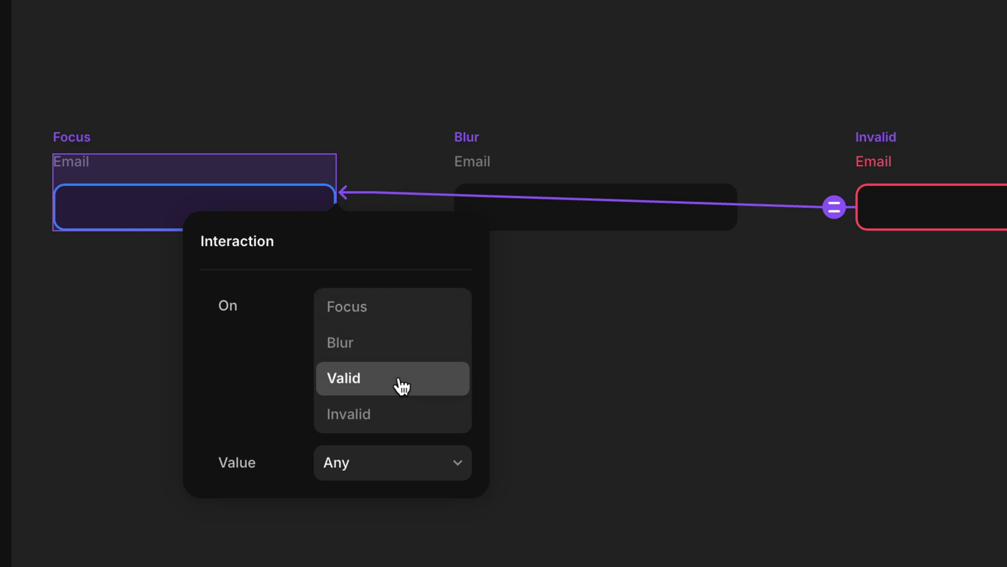